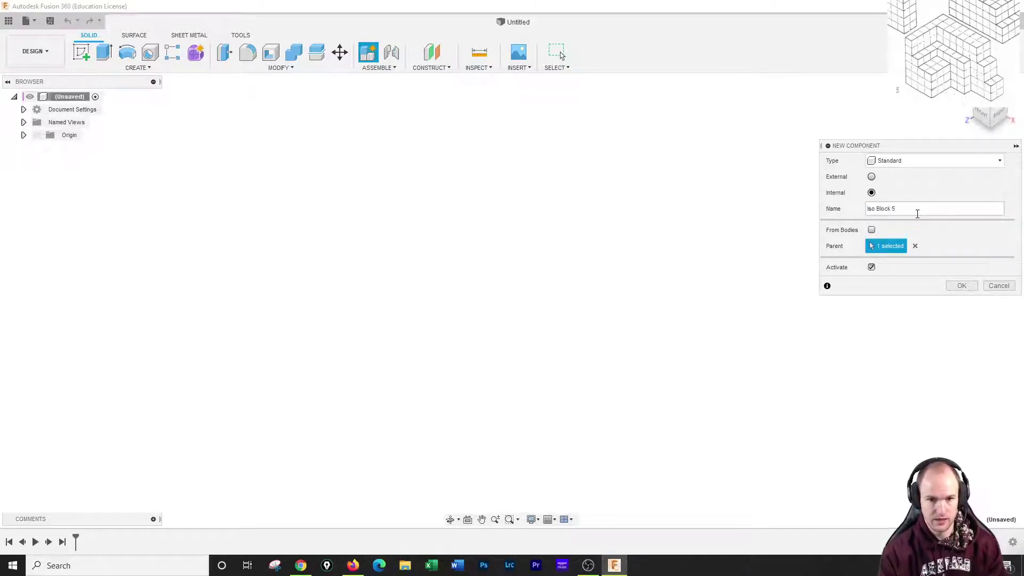
- Create an internal standard component named Iso Block 5 and start a sketch on the front origin plane
{"action": "key", "text": "Return"}
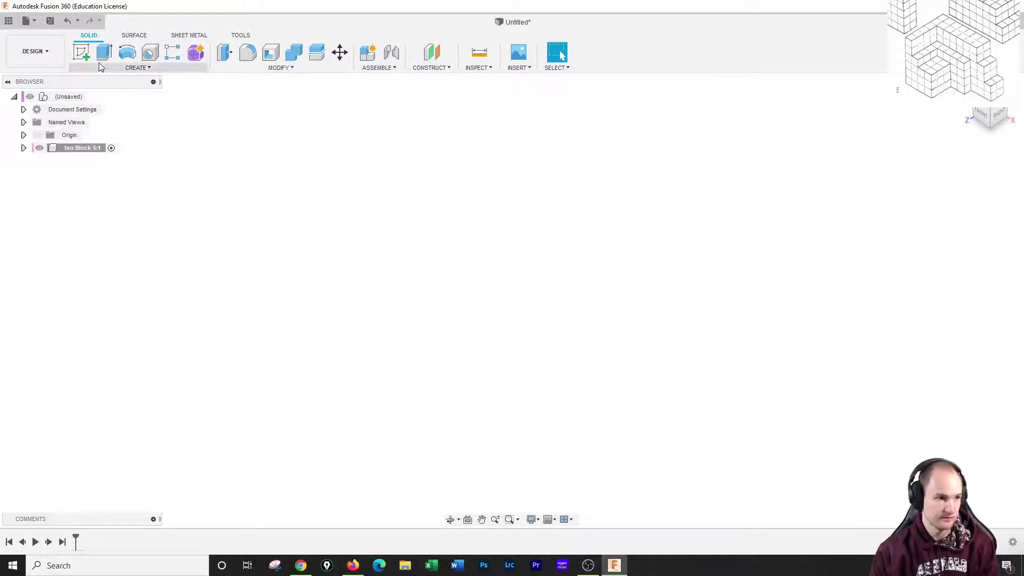
{"action": "left_click", "coordinate": [81, 52]}
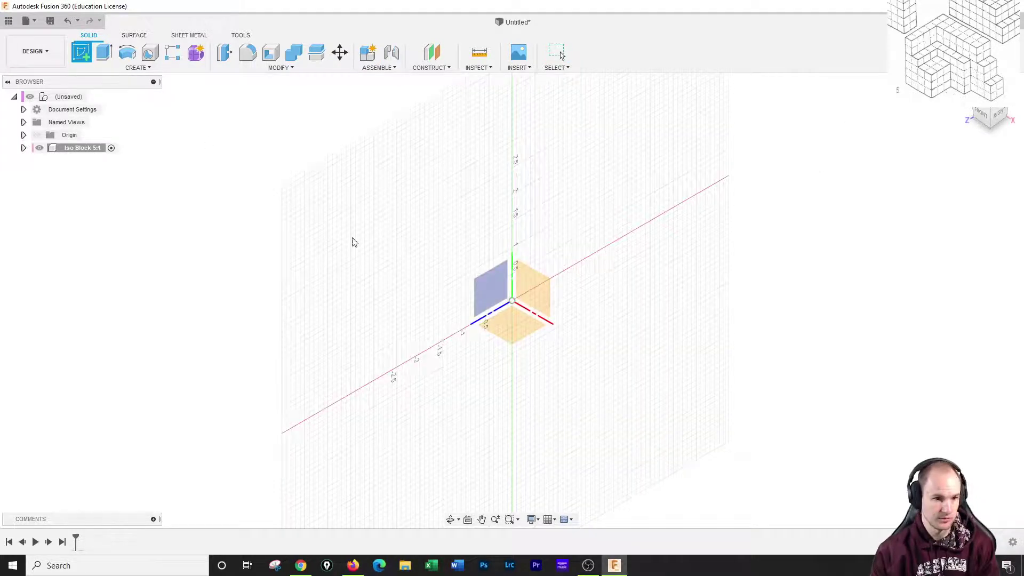
{"action": "left_click", "coordinate": [542, 288]}
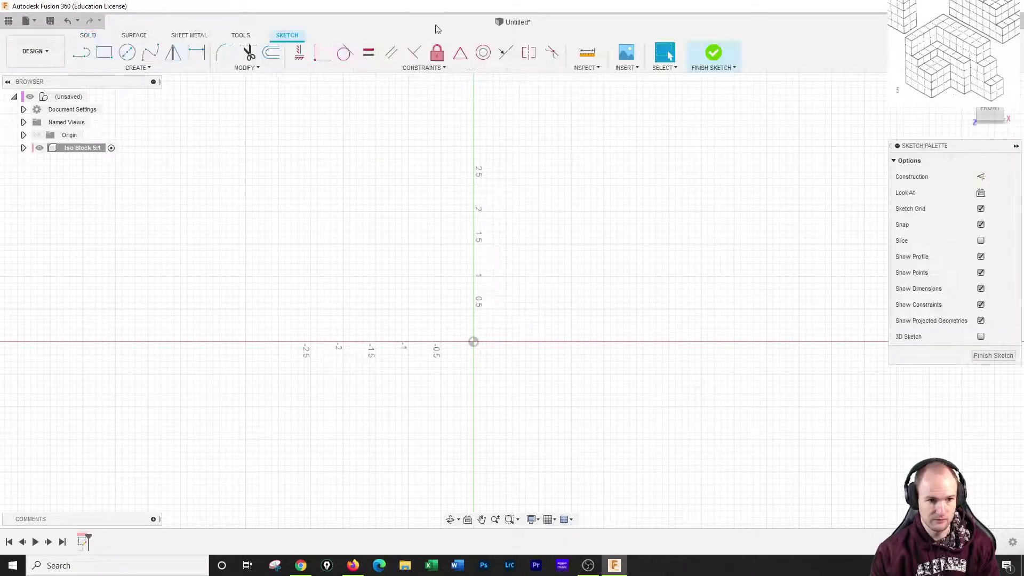
- Draw a two-point rectangle from the origin, 9 in wide and 6 in high
{"action": "left_click", "coordinate": [104, 52]}
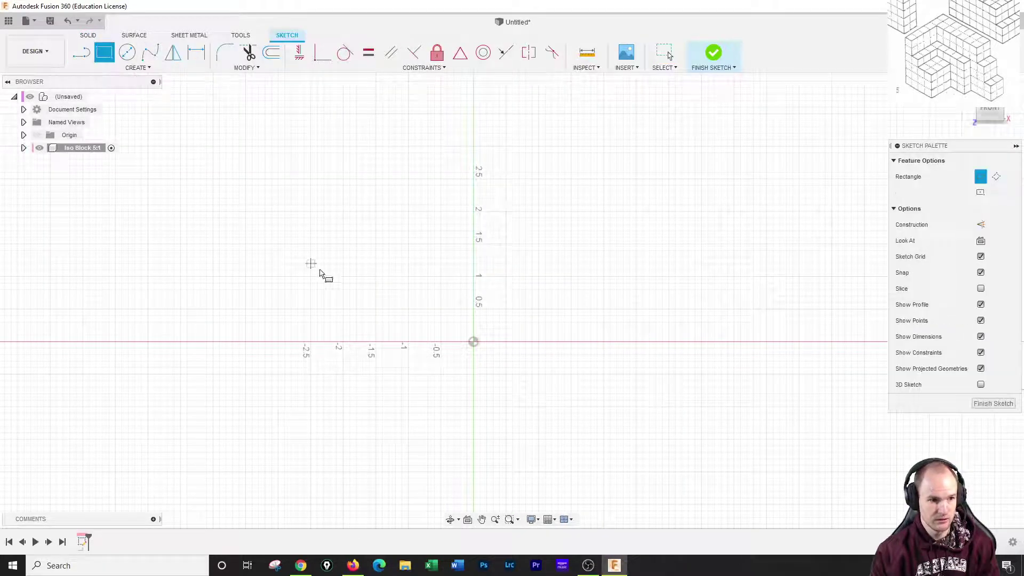
{"action": "left_click", "coordinate": [473, 341]}
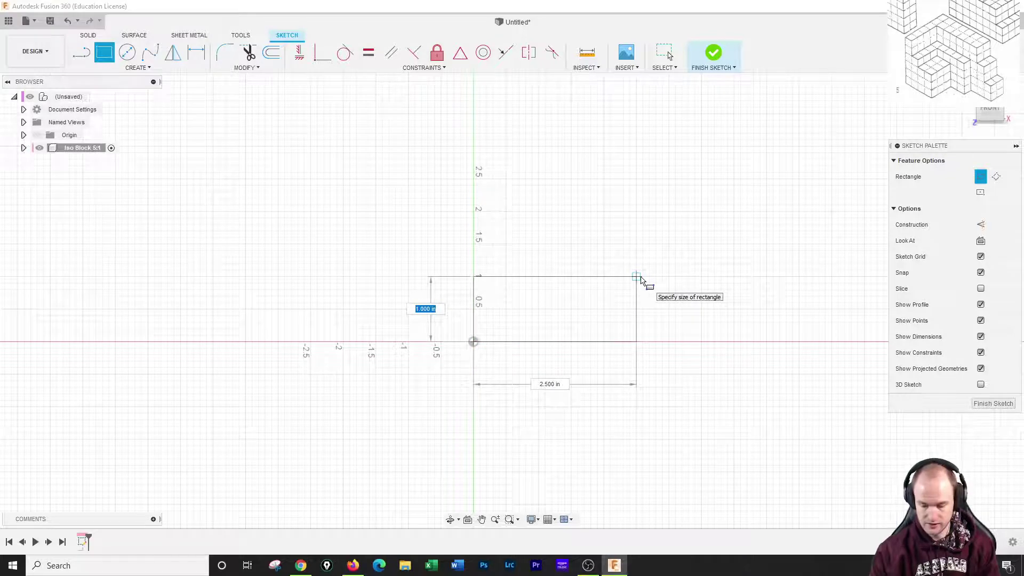
{"action": "key", "text": "Tab"}
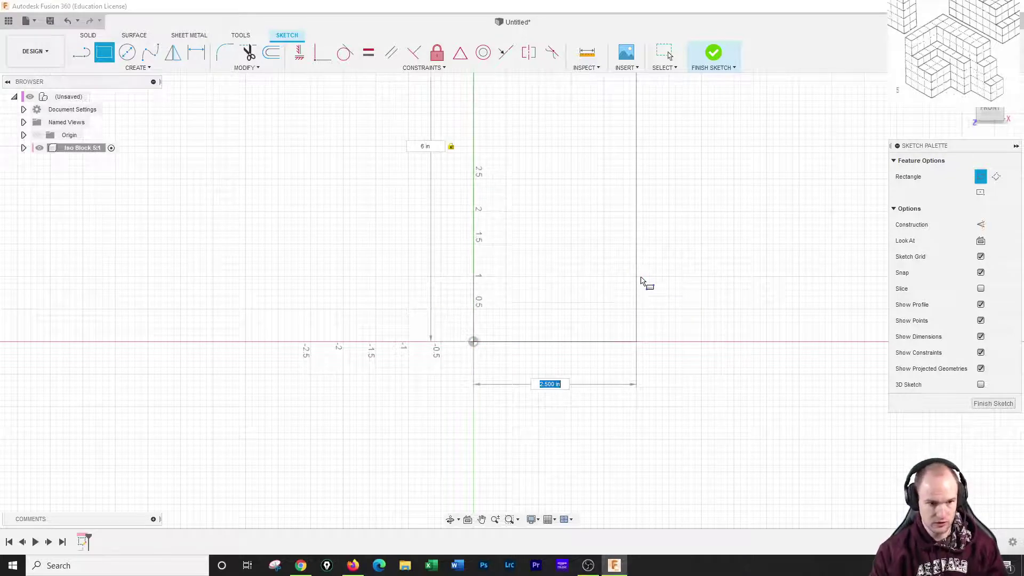
{"action": "key", "text": "Tab"}
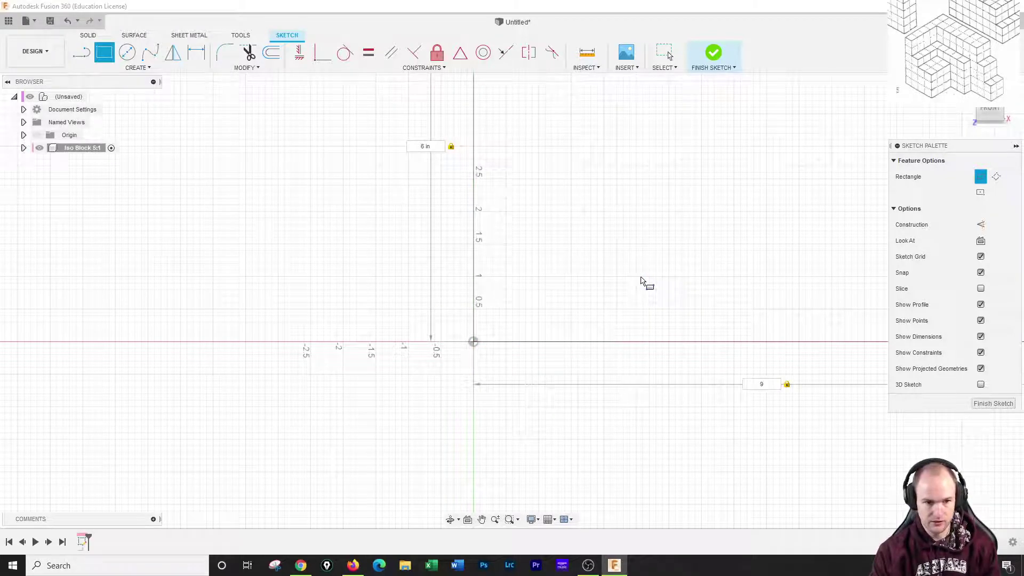
{"action": "key", "text": "Return"}
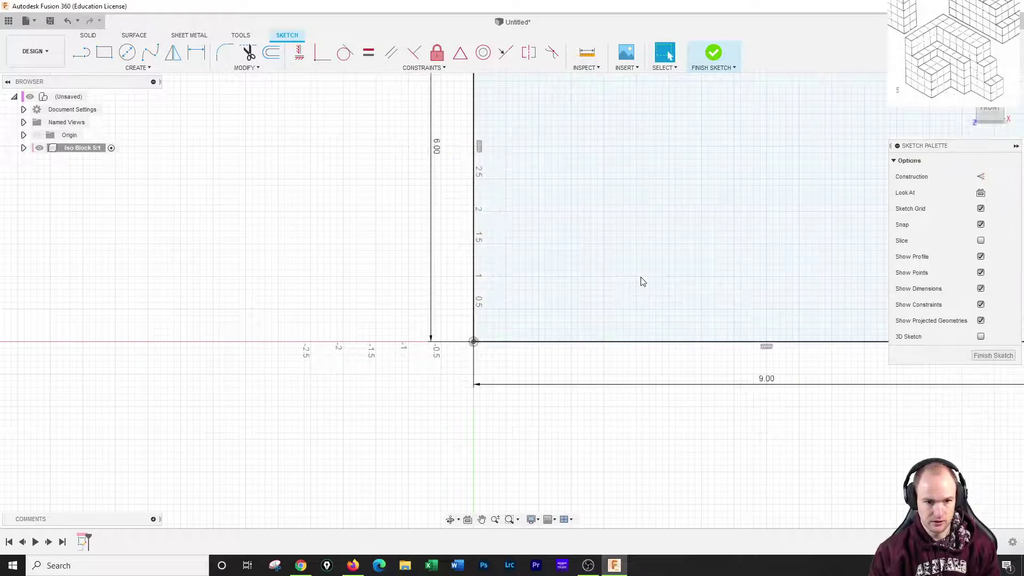
- Sketch a rectangle about 2 by 2 in inside the large rectangle's upper-right corner and one about 0.5 by 2.5 in below it along the right edge
{"action": "scroll", "coordinate": [642, 282], "scroll_direction": "down", "scroll_amount": 4}
{"action": "middle_click_drag", "start_coordinate": [659, 249], "coordinate": [419, 378]}
{"action": "left_click", "coordinate": [104, 52]}
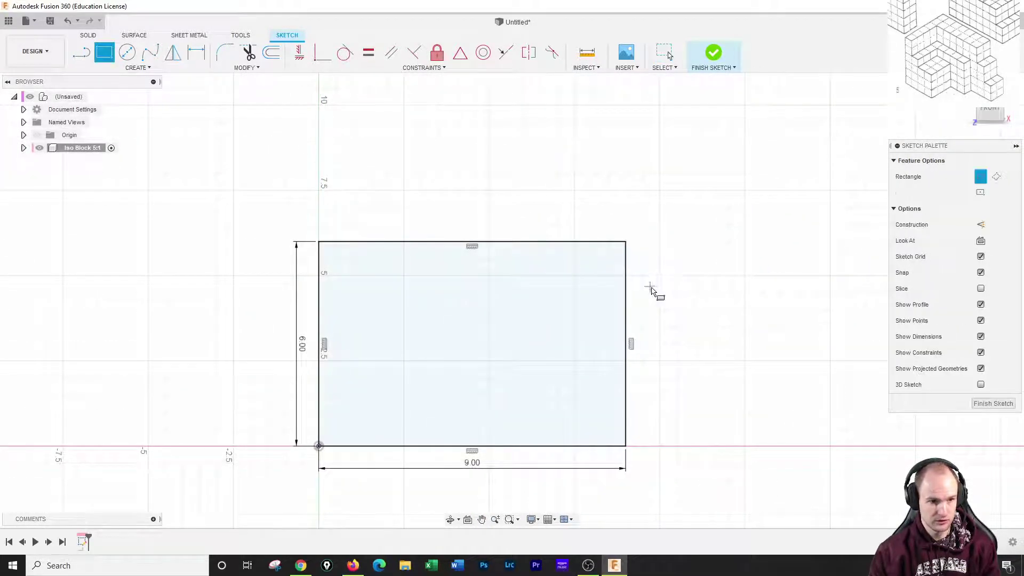
{"action": "left_click", "coordinate": [626, 242]}
{"action": "left_click", "coordinate": [557, 309]}
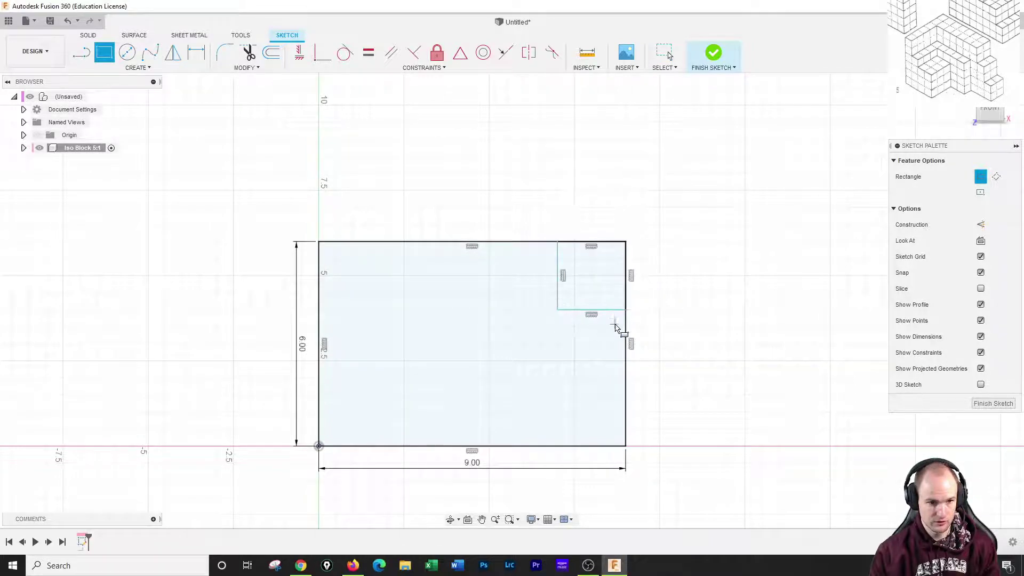
{"action": "left_click", "coordinate": [608, 310]}
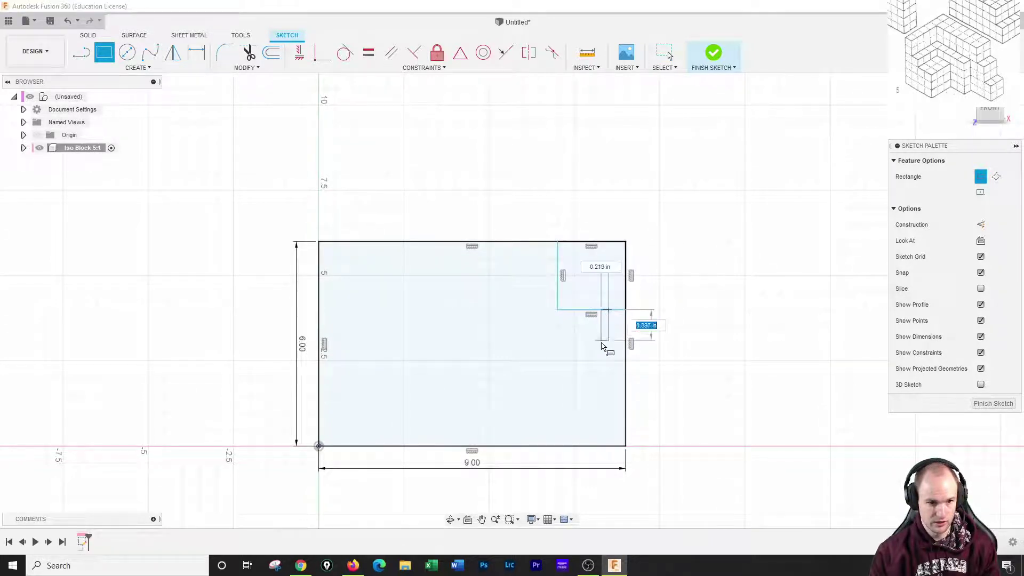
{"action": "left_click", "coordinate": [632, 397]}
{"action": "right_click", "coordinate": [710, 317]}
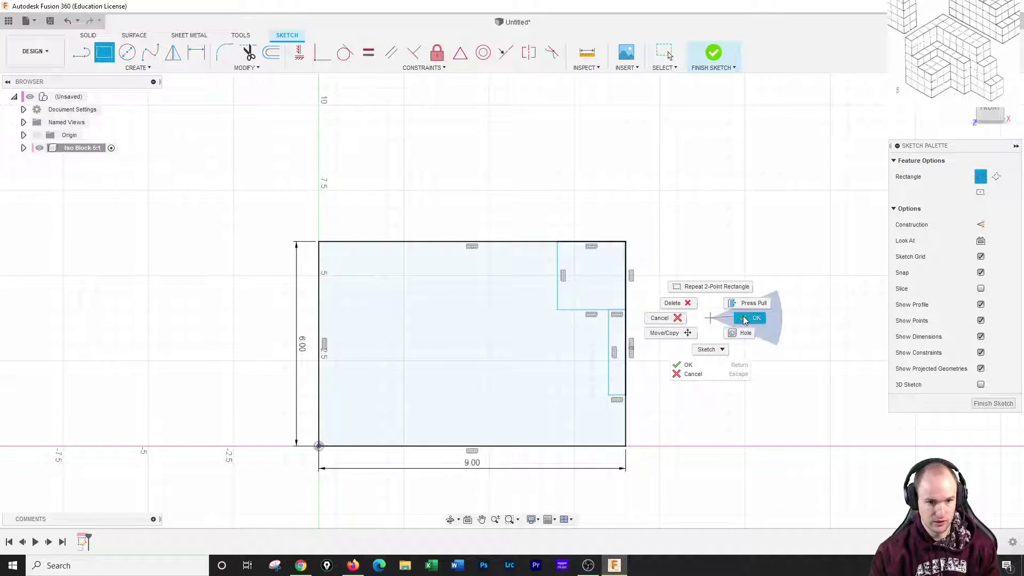
{"action": "left_click", "coordinate": [745, 320]}
- Dimension the upper-right corner rectangle to 2 in high and 2 in wide
{"action": "key", "text": "d"}
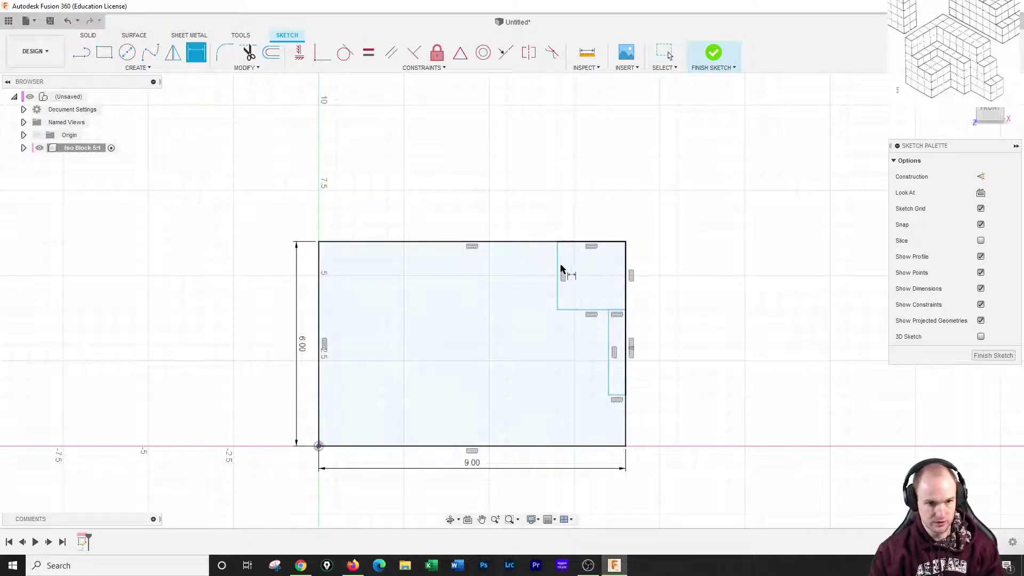
{"action": "left_click", "coordinate": [559, 270]}
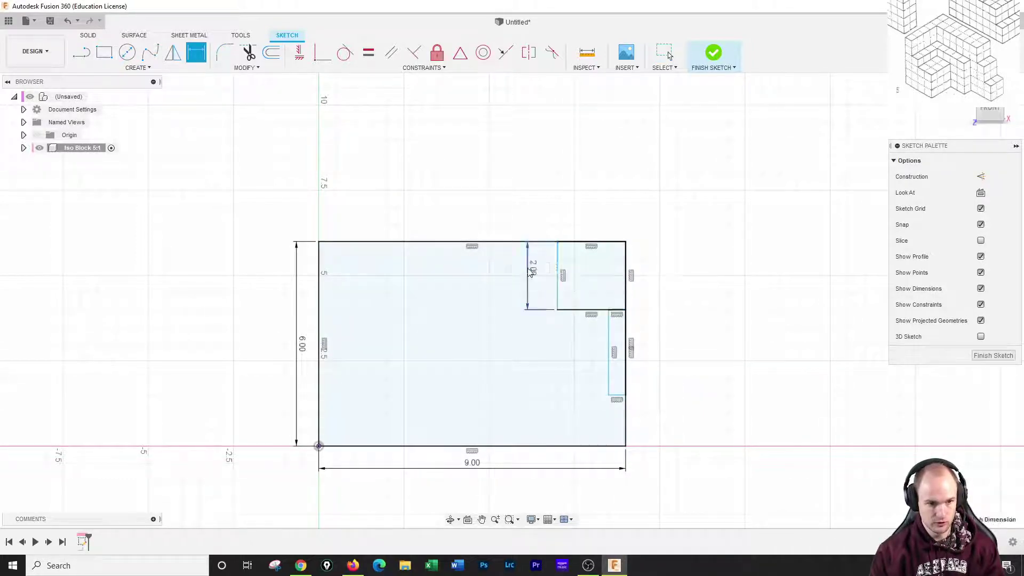
{"action": "left_click", "coordinate": [530, 269]}
{"action": "key", "text": "Return"}
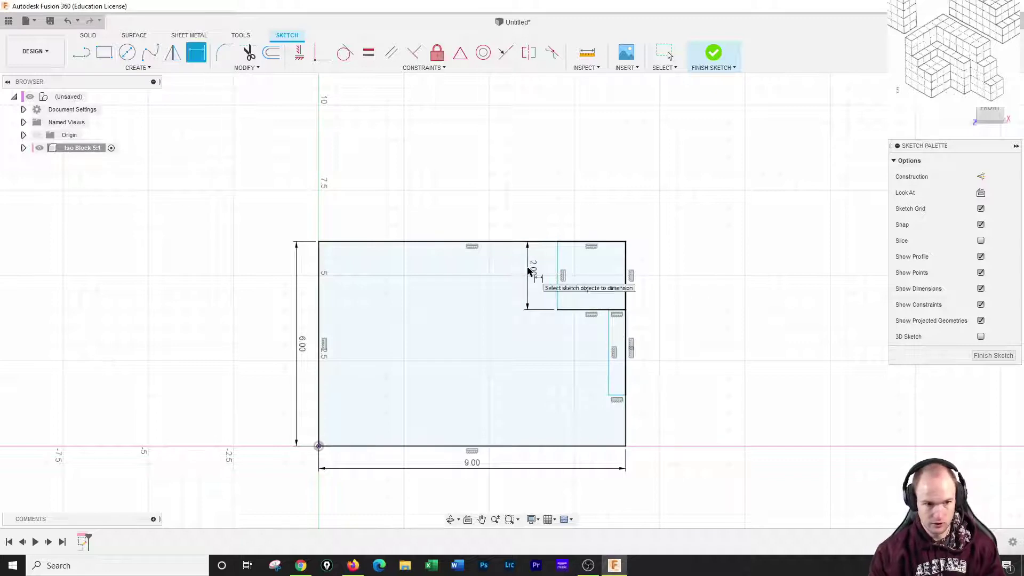
{"action": "left_click", "coordinate": [604, 309]}
{"action": "left_click", "coordinate": [598, 332]}
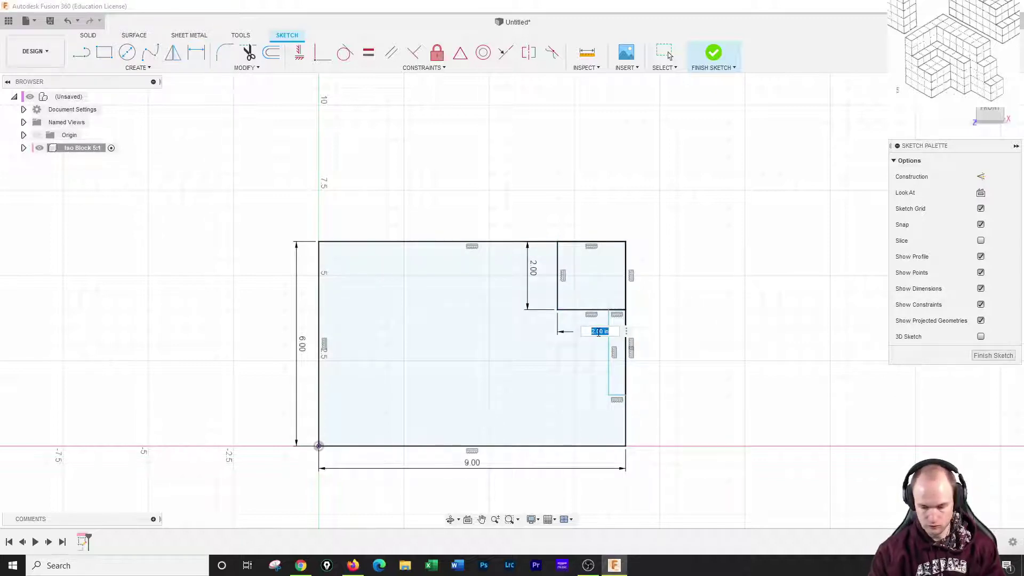
{"action": "key", "text": "Return"}
- Dimension the lower small rectangle to 1 in wide and 2 in high, and finish the sketch
{"action": "left_click", "coordinate": [610, 347]}
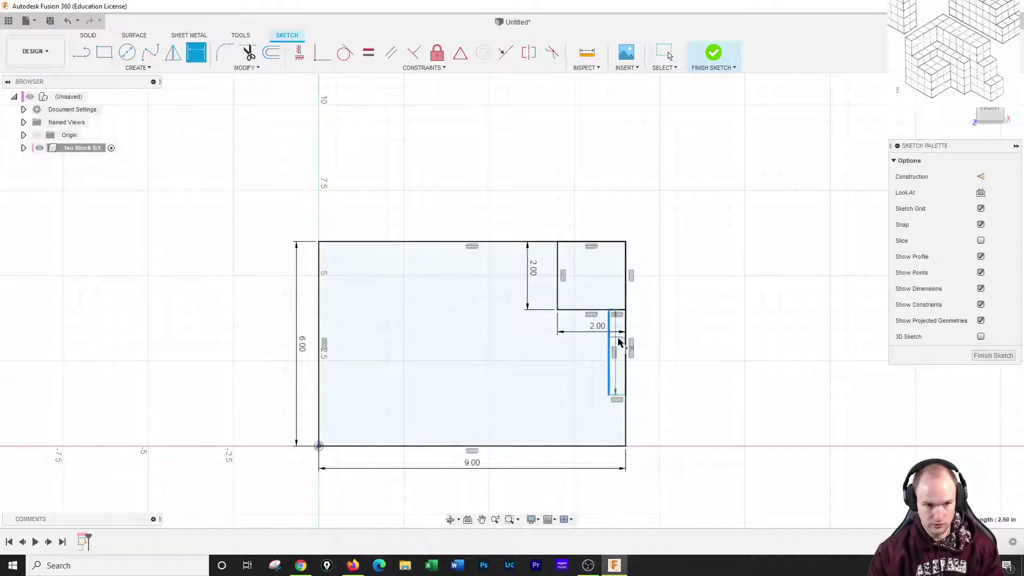
{"action": "left_click", "coordinate": [626, 355]}
{"action": "left_click", "coordinate": [622, 514]}
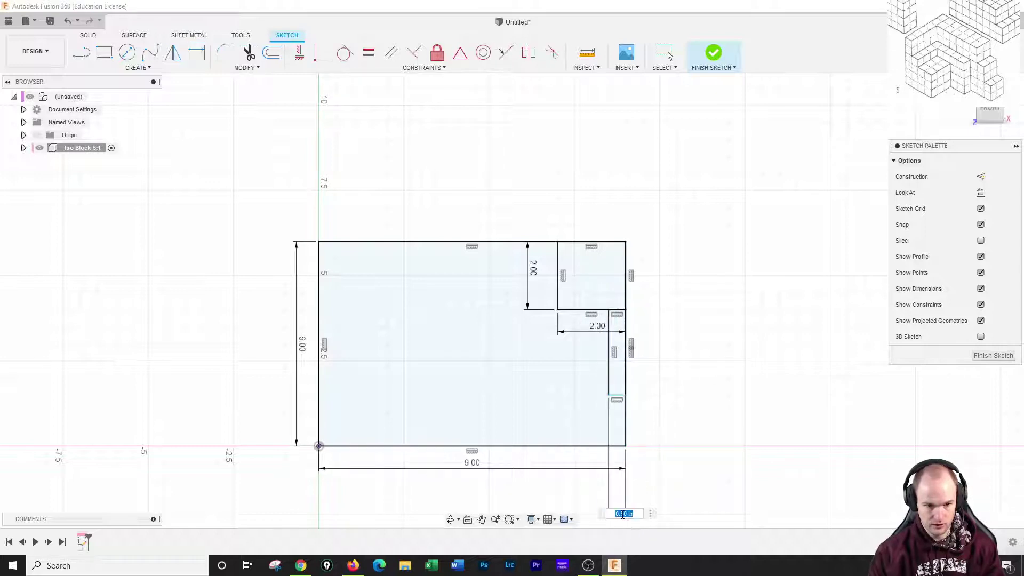
{"action": "type", "text": "1"}
{"action": "key", "text": "Return"}
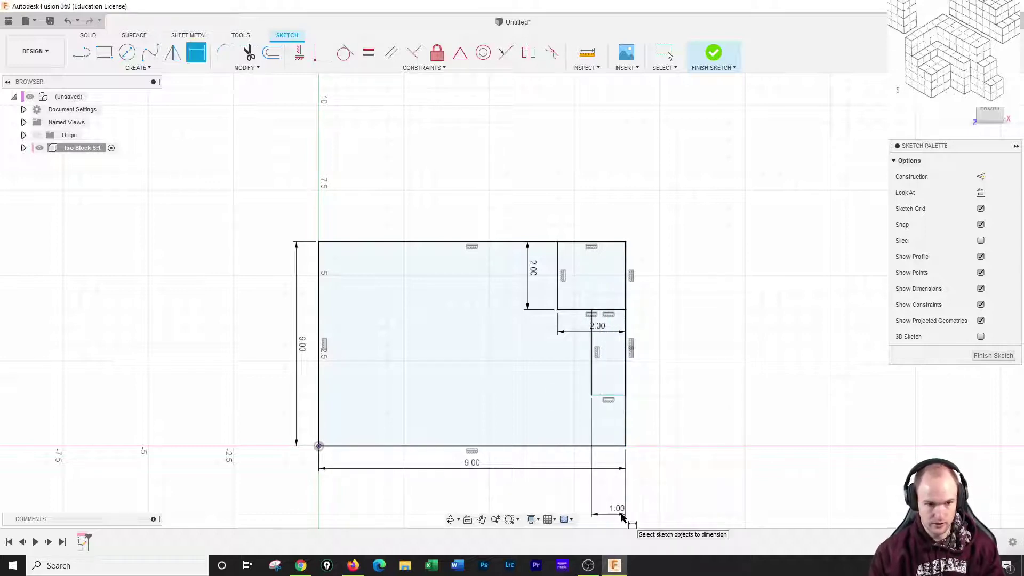
{"action": "left_click", "coordinate": [591, 367]}
{"action": "left_click", "coordinate": [576, 364]}
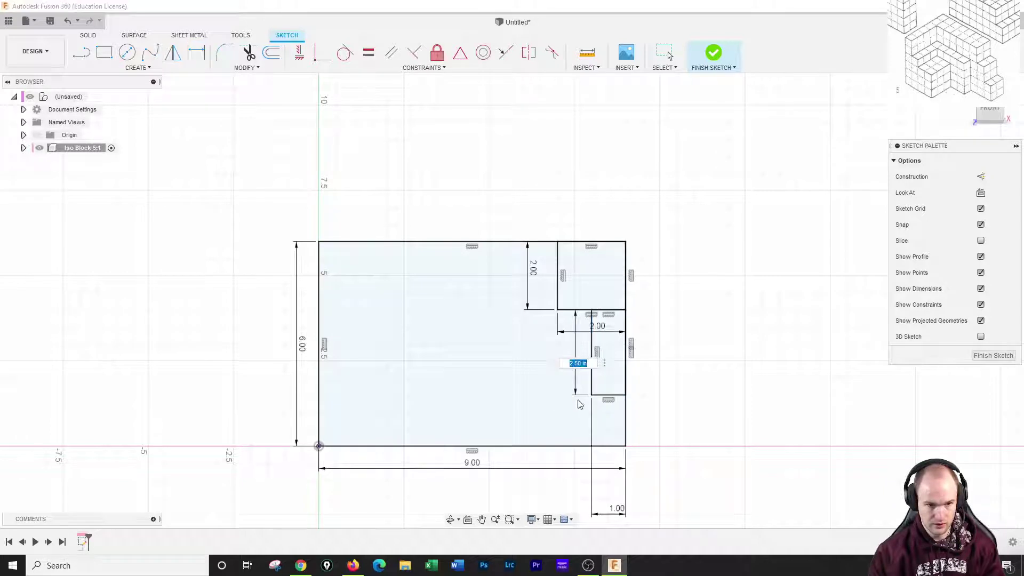
{"action": "type", "text": "2"}
{"action": "key", "text": "Return"}
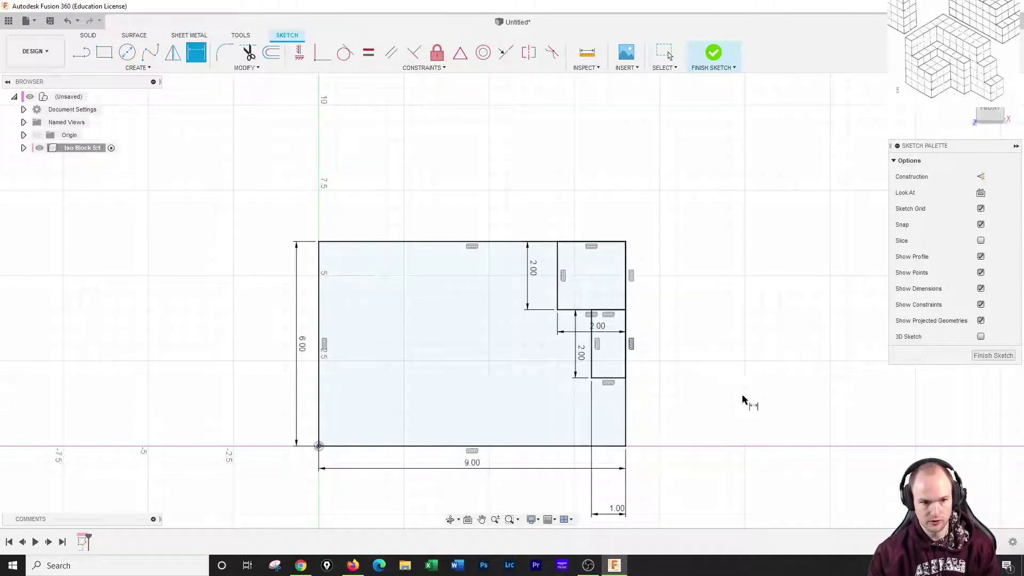
{"action": "left_click", "coordinate": [715, 52]}
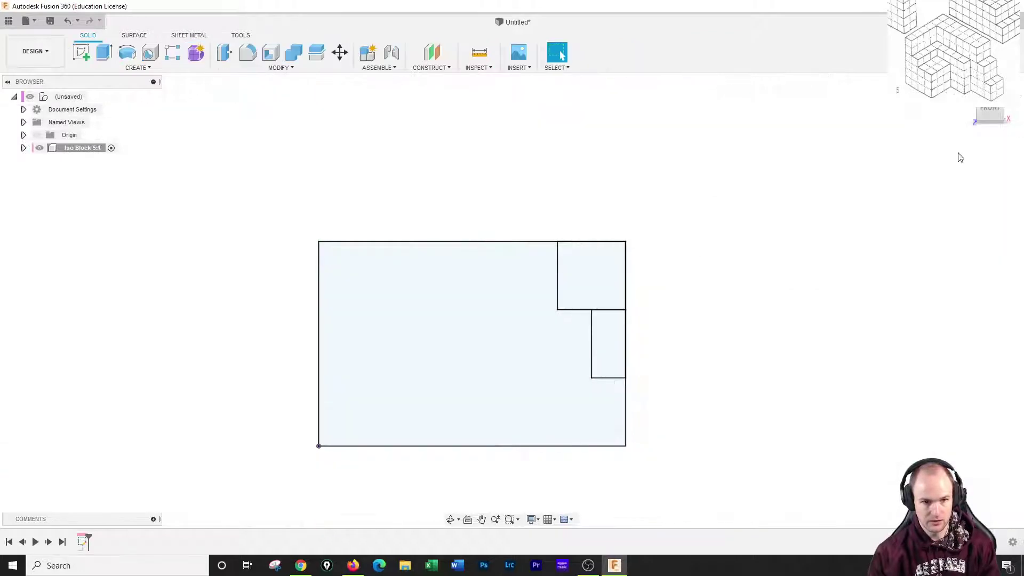
- Extrude the large stepped profile 6 in as a new body, leaving out the two small rectangles
{"action": "left_click", "coordinate": [1010, 109]}
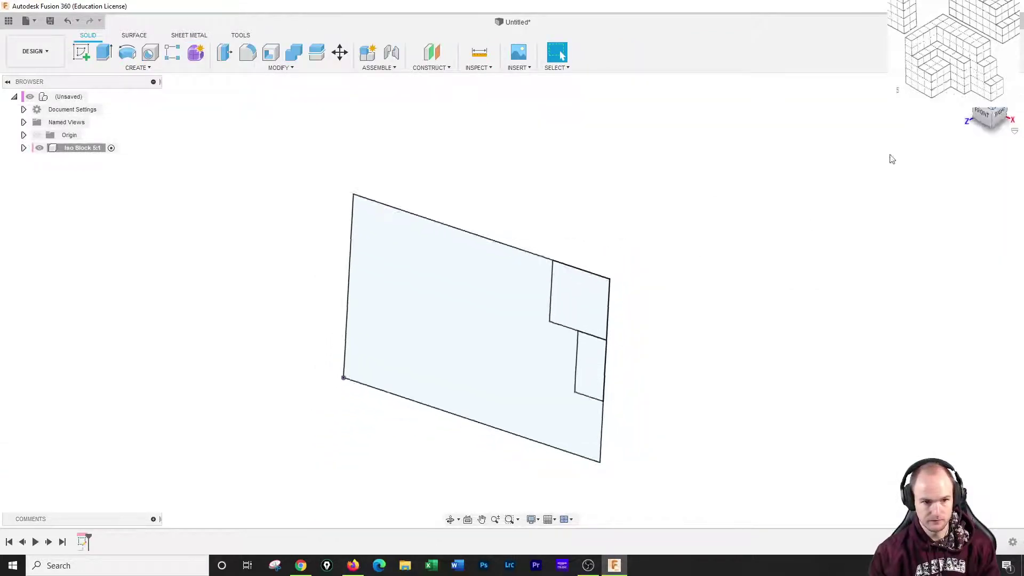
{"action": "left_click", "coordinate": [104, 52]}
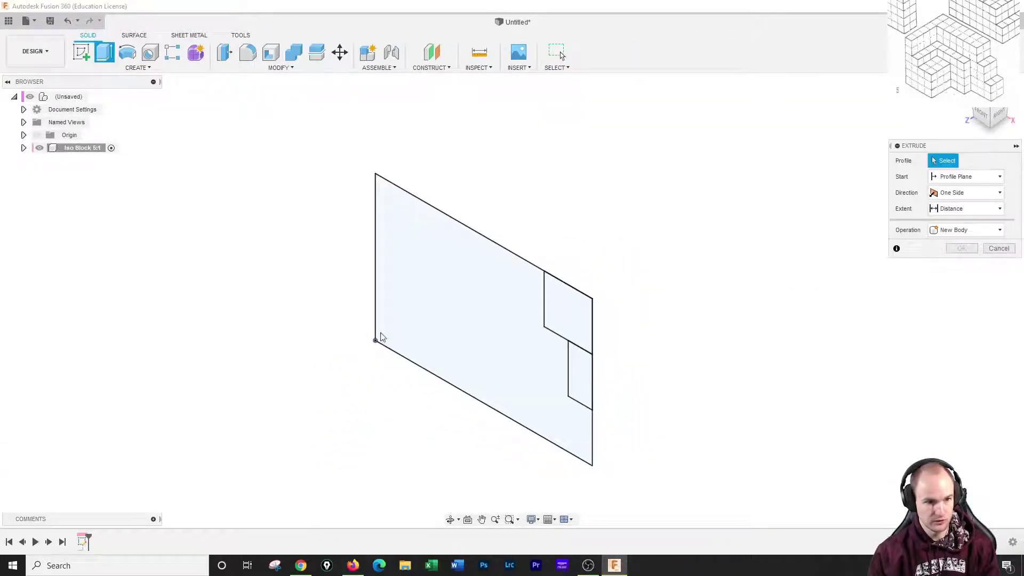
{"action": "left_click", "coordinate": [482, 301]}
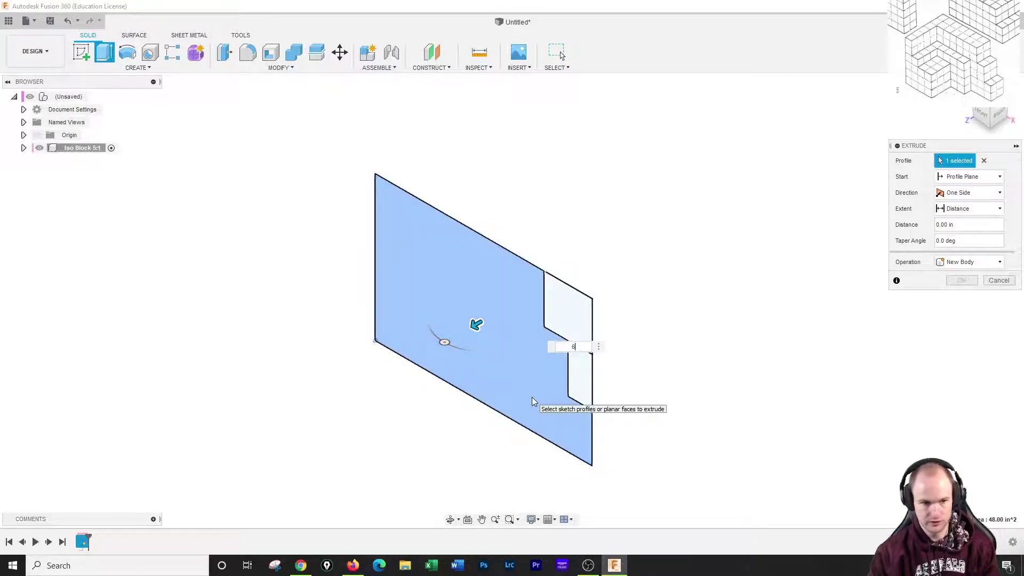
{"action": "type", "text": "6"}
{"action": "key", "text": "Return"}
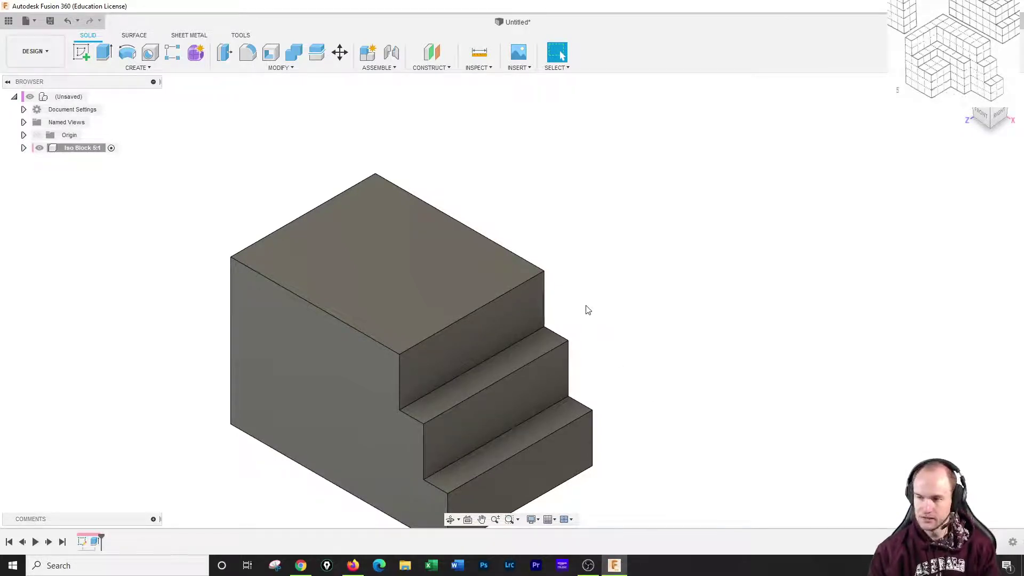
- On the block's front face, sketch a rectangle about 2 in high along the top edge and past the right side, and another from the lower-right corner up to it
{"action": "middle_click_drag", "start_coordinate": [597, 300], "coordinate": [655, 222]}
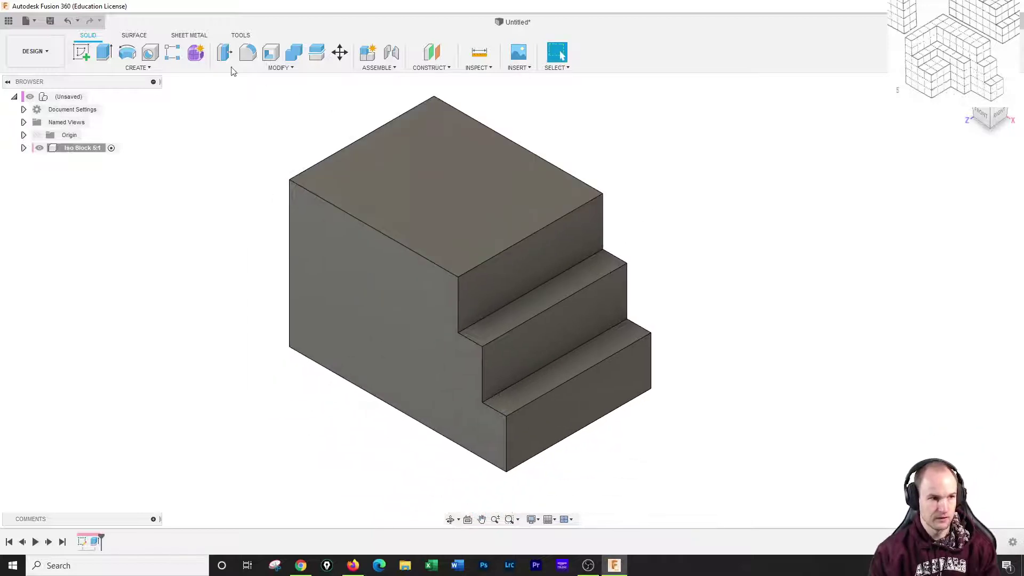
{"action": "left_click", "coordinate": [81, 52]}
{"action": "left_click", "coordinate": [375, 362]}
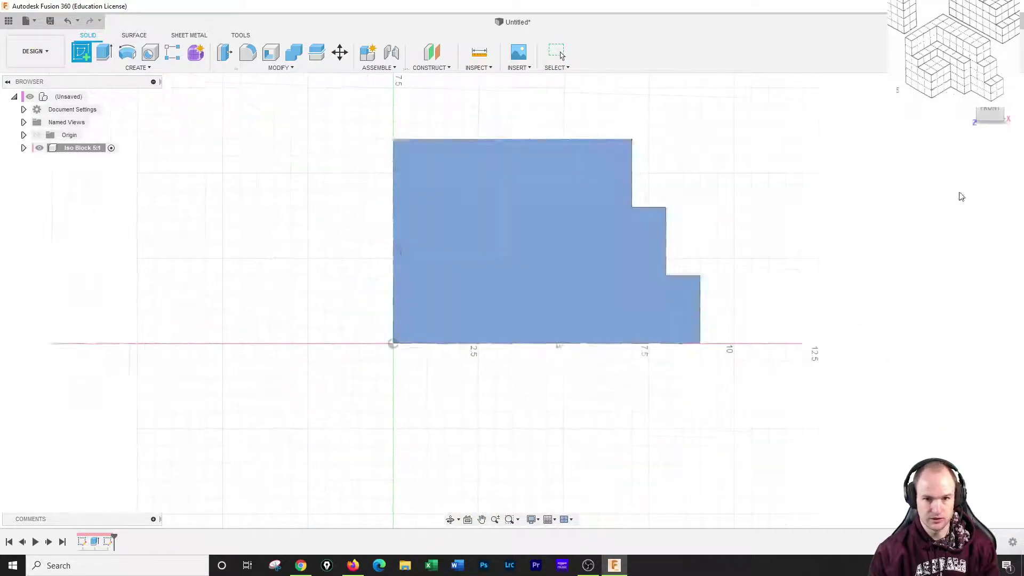
{"action": "middle_click_drag", "start_coordinate": [751, 171], "coordinate": [720, 213]}
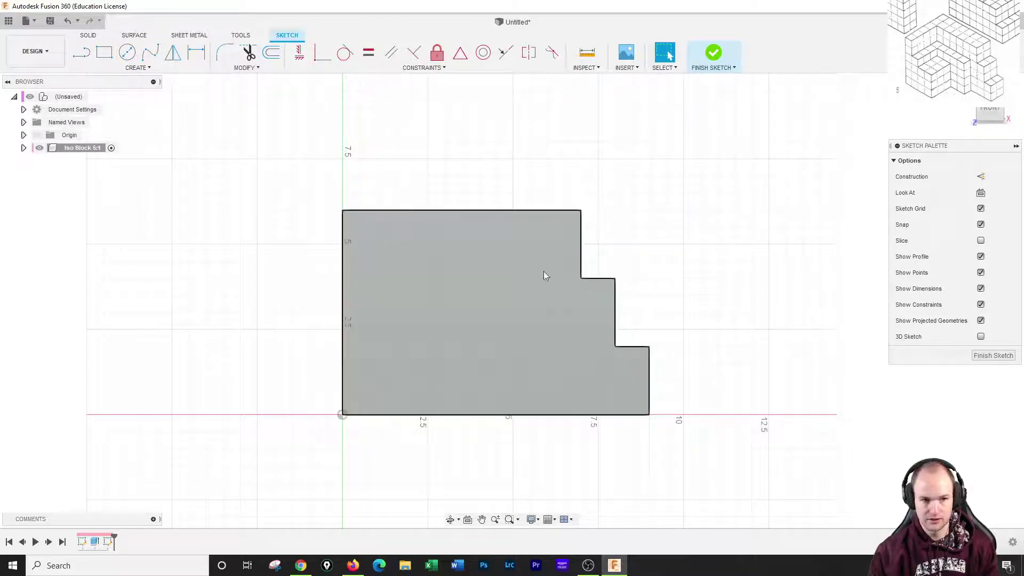
{"action": "left_click", "coordinate": [104, 52]}
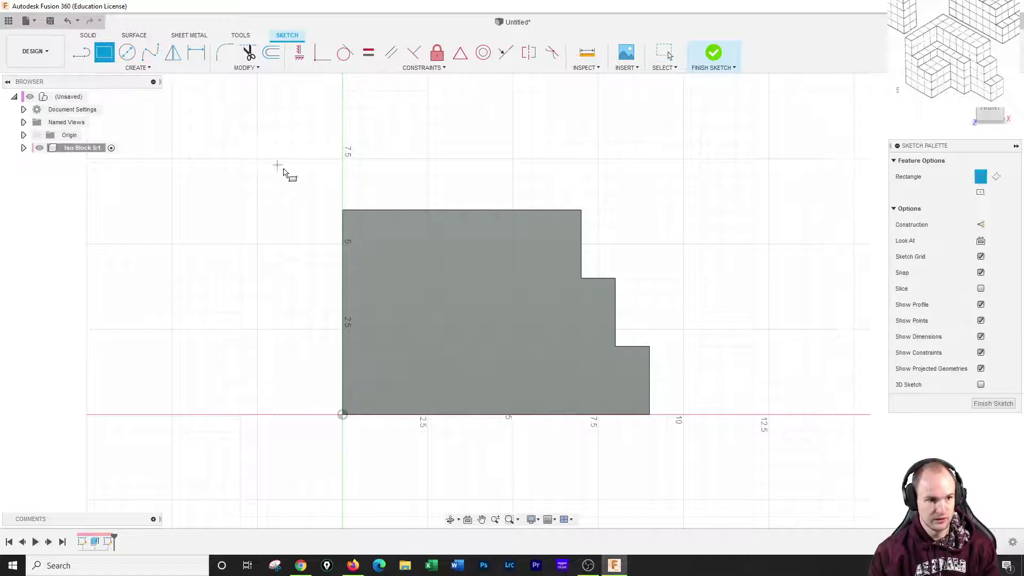
{"action": "left_click", "coordinate": [382, 210]}
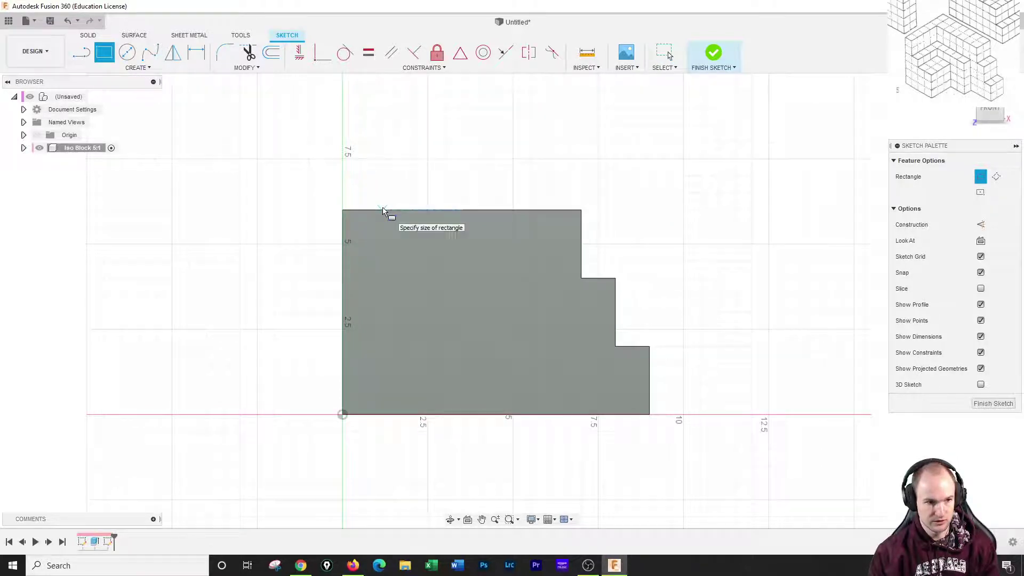
{"action": "left_click", "coordinate": [683, 281]}
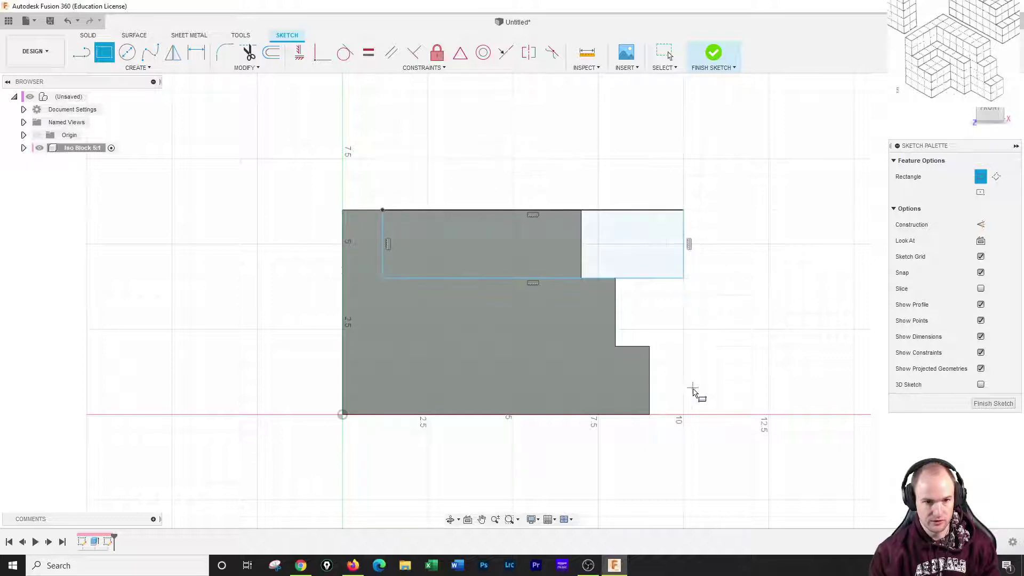
{"action": "left_click", "coordinate": [649, 414]}
{"action": "left_click", "coordinate": [563, 278]}
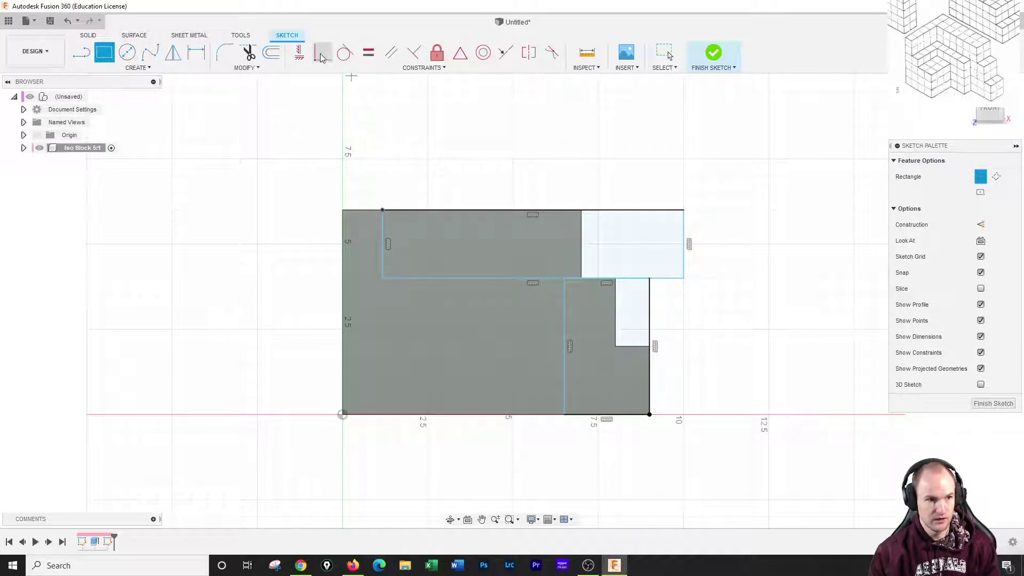
- Dimension the upper sketch rectangle to 2 in high and 8 in wide
{"action": "key", "text": "d"}
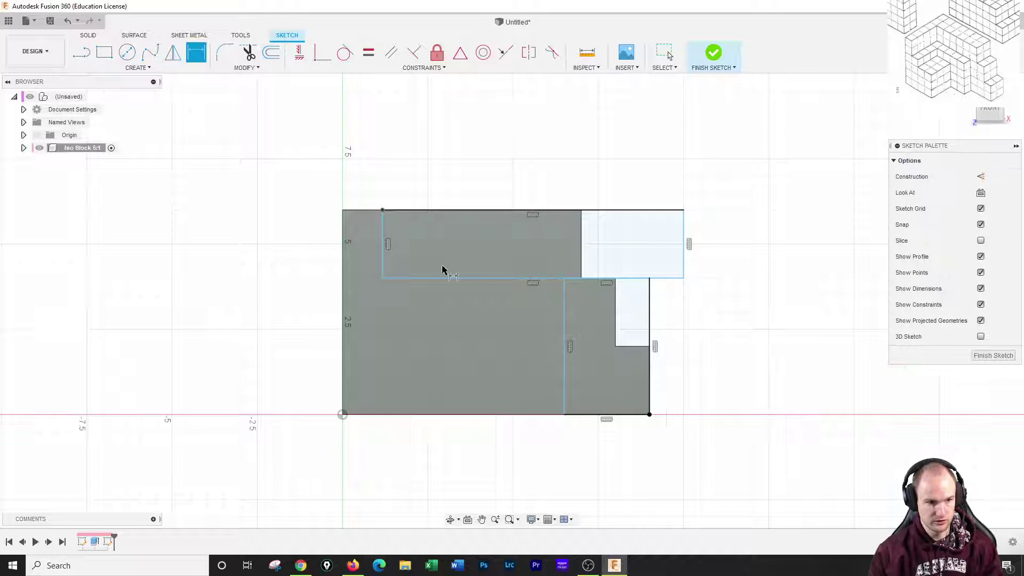
{"action": "left_click", "coordinate": [383, 240]}
{"action": "left_click", "coordinate": [291, 243]}
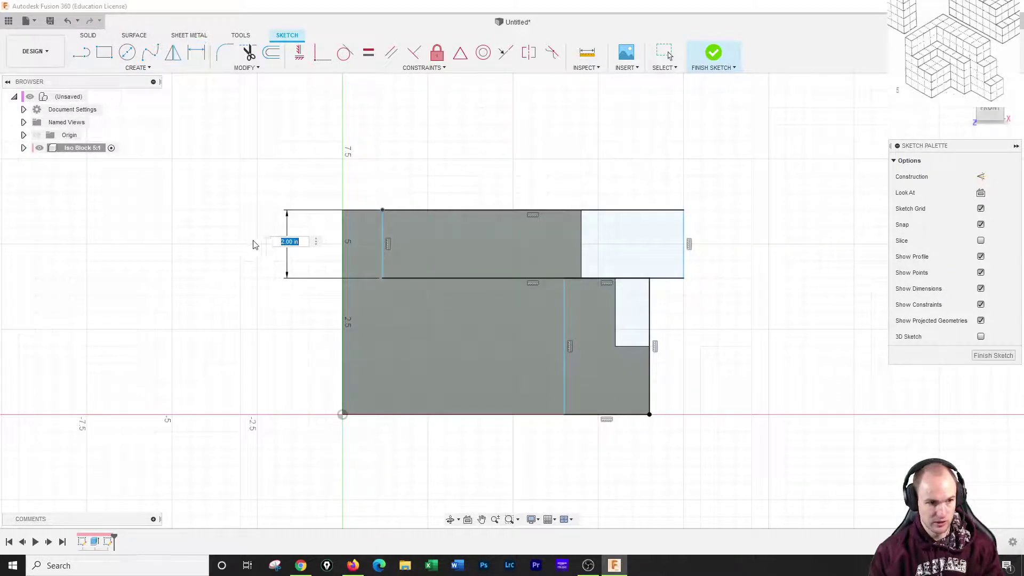
{"action": "key", "text": "Return"}
{"action": "left_click", "coordinate": [477, 278]}
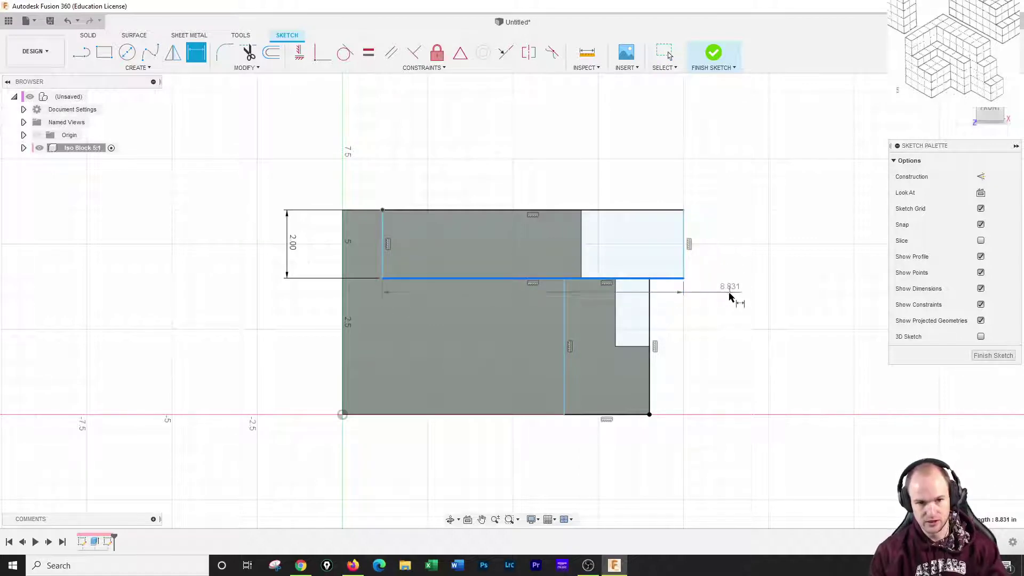
{"action": "left_click", "coordinate": [720, 296]}
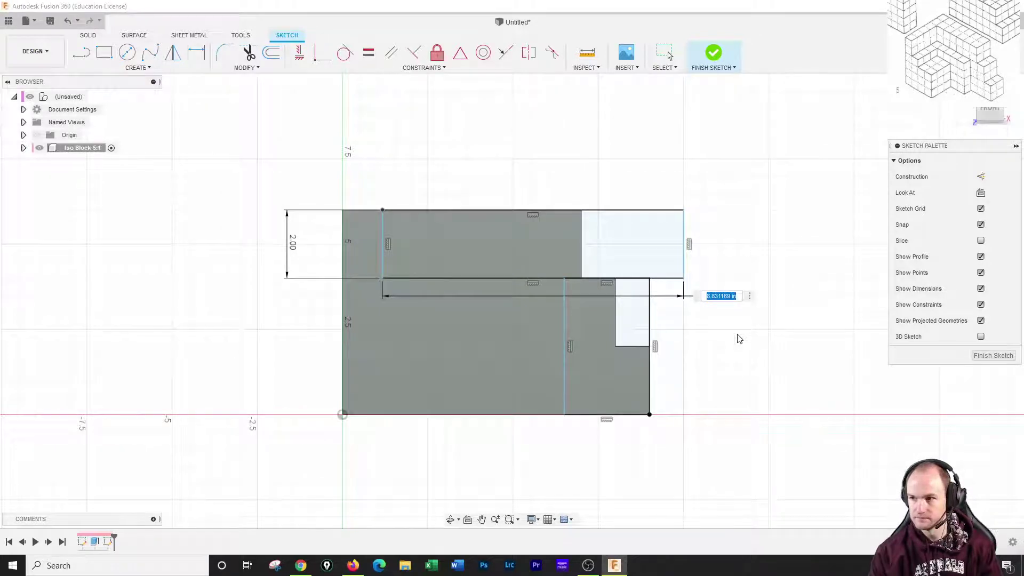
{"action": "type", "text": "8"}
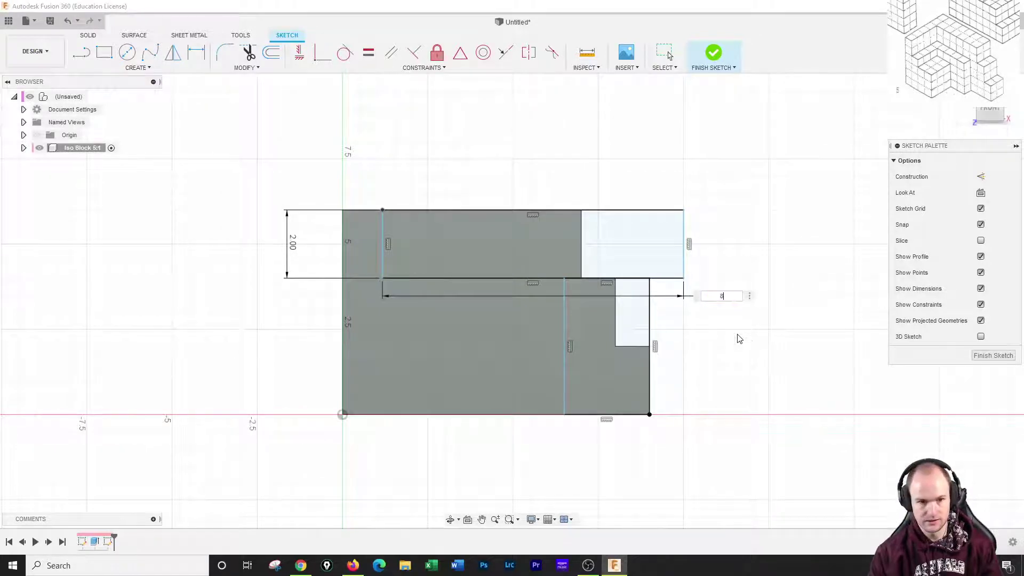
{"action": "key", "text": "Return"}
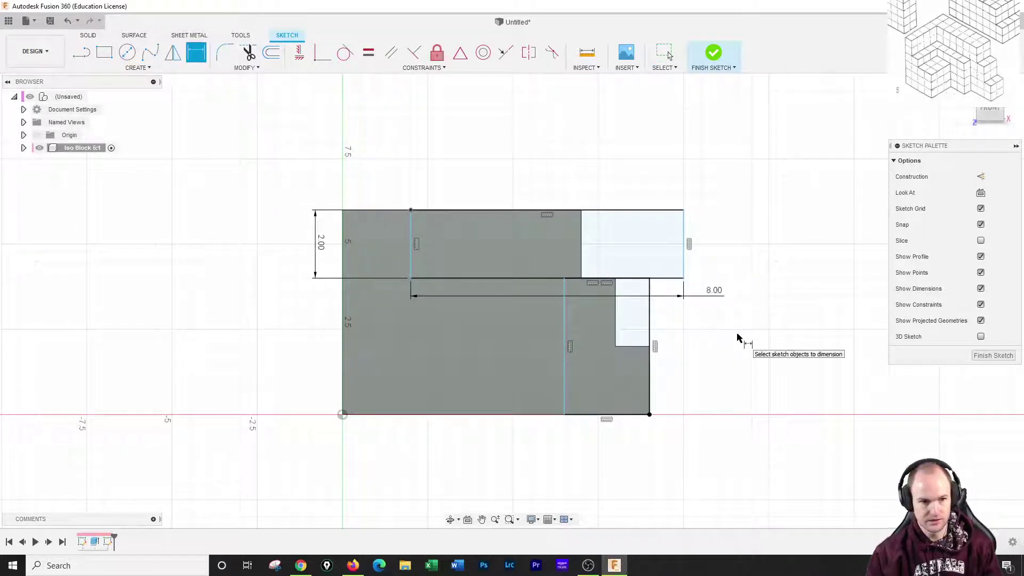
- Add a driven dimension for the height of the upper rectangle's left side
{"action": "left_click", "coordinate": [411, 237]}
{"action": "left_click", "coordinate": [341, 247]}
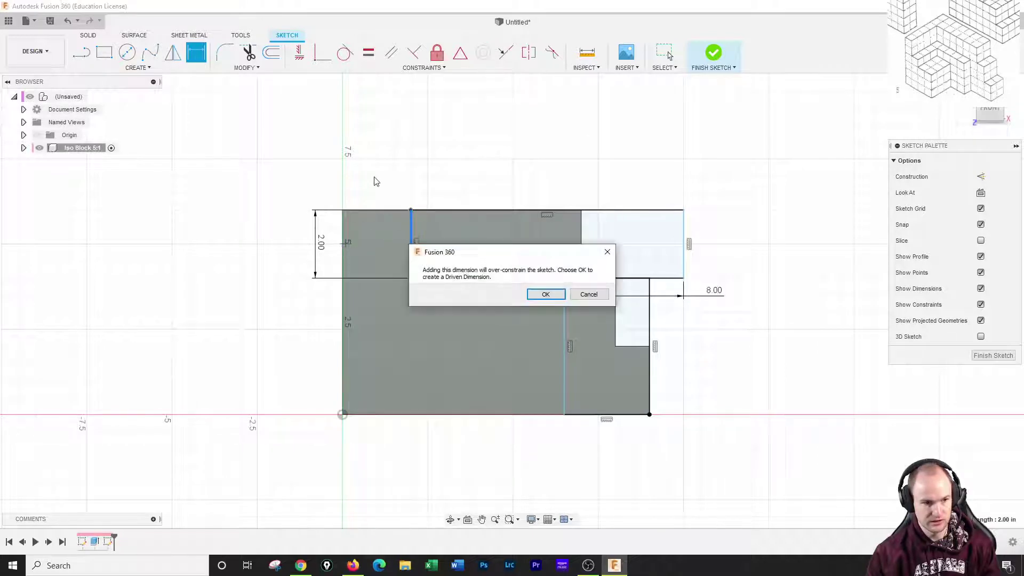
{"action": "left_click", "coordinate": [545, 294]}
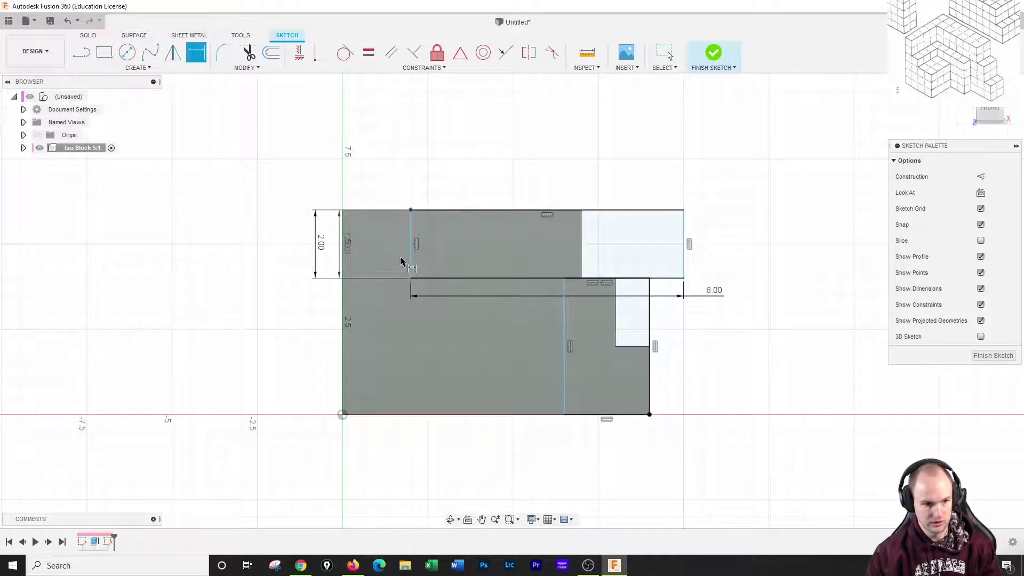
- Dimension the upper rectangle's left side 1 in from the block's left edge
{"action": "left_click", "coordinate": [412, 262]}
{"action": "left_click", "coordinate": [343, 263]}
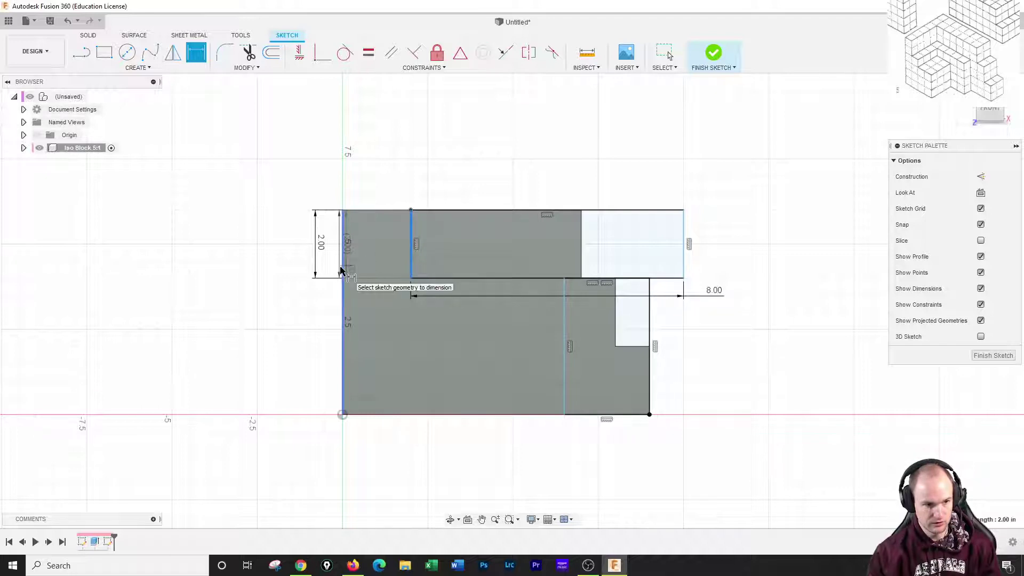
{"action": "left_click", "coordinate": [356, 176]}
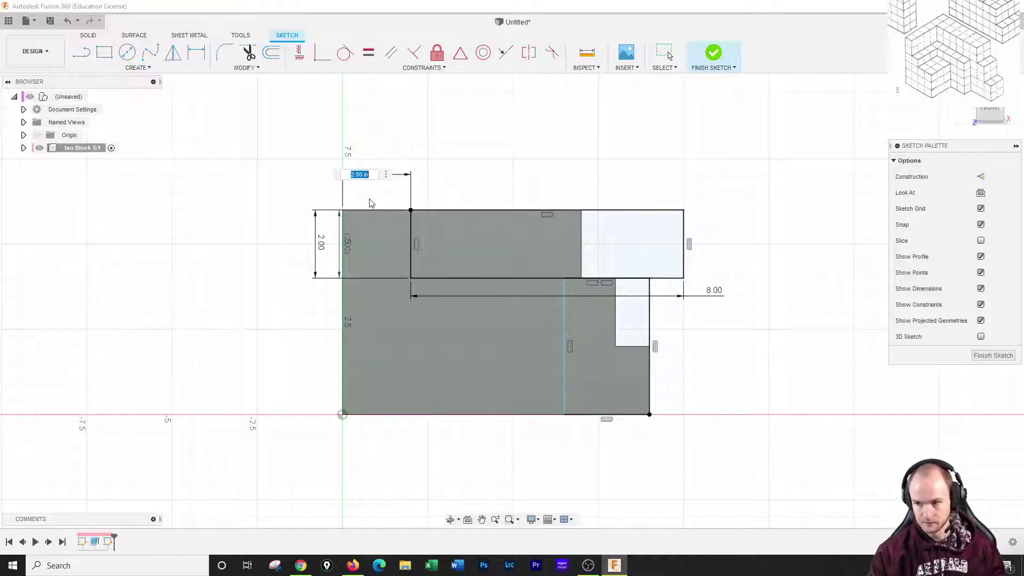
{"action": "type", "text": "1"}
{"action": "key", "text": "Return"}
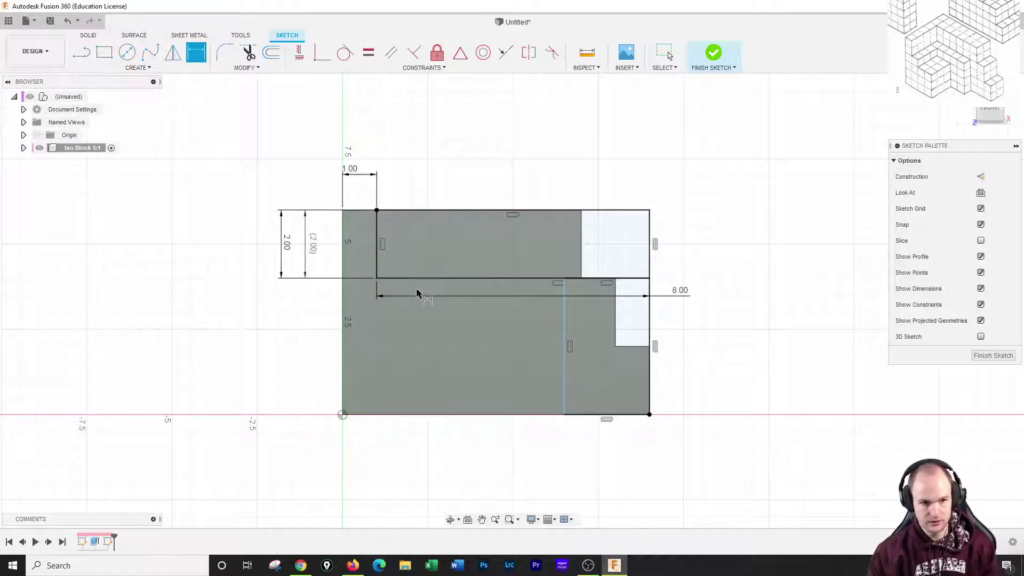
- Dimension the lower-right rectangle to 3 in wide and finish the sketch
{"action": "left_click", "coordinate": [565, 341]}
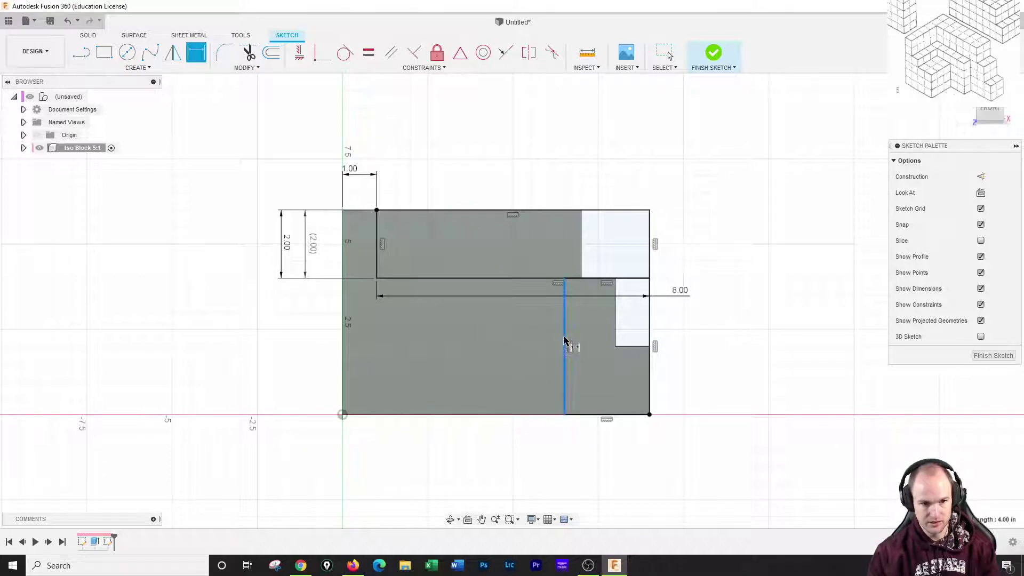
{"action": "left_click", "coordinate": [650, 363]}
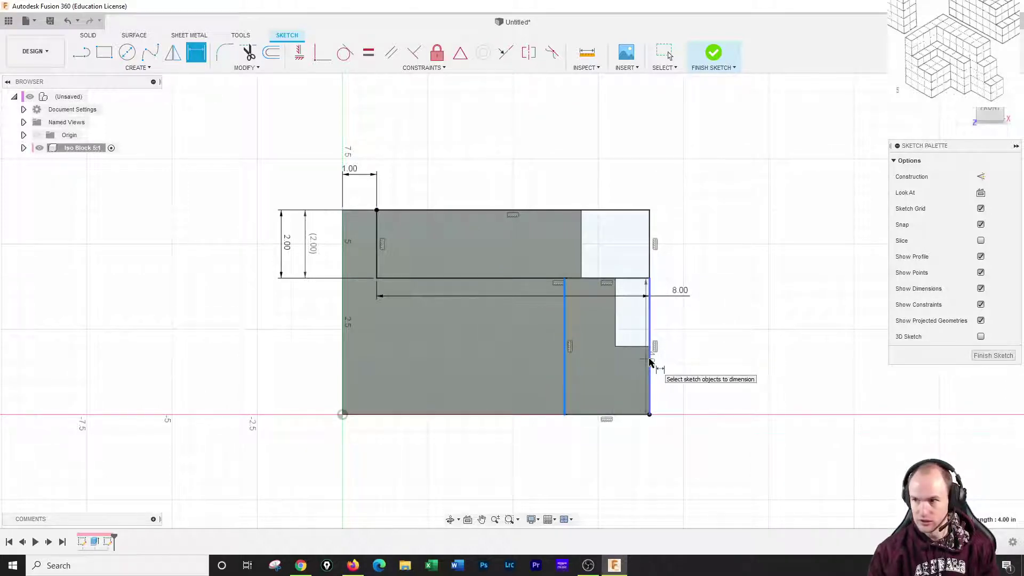
{"action": "left_click", "coordinate": [632, 463]}
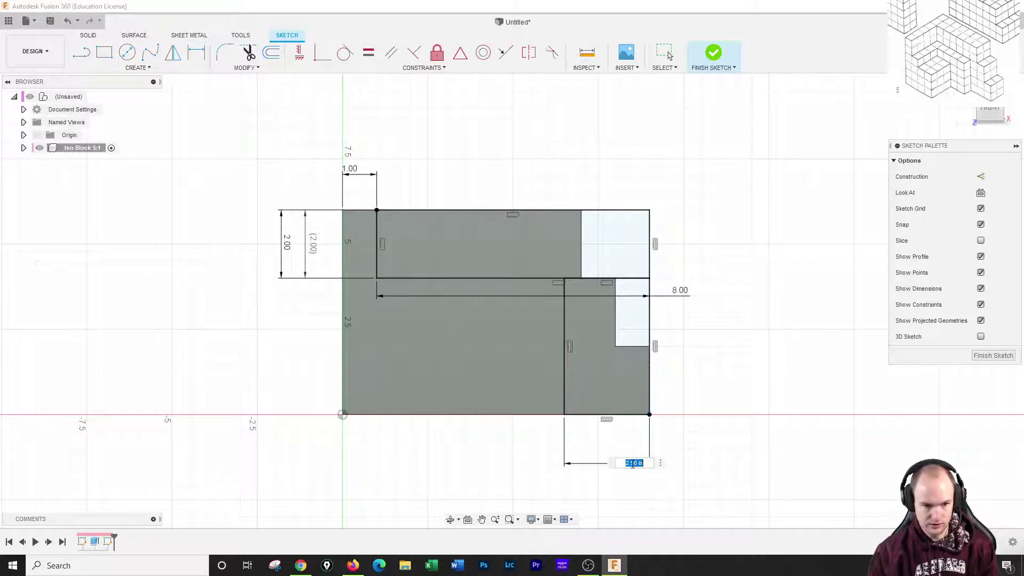
{"action": "type", "text": "3"}
{"action": "key", "text": "Return"}
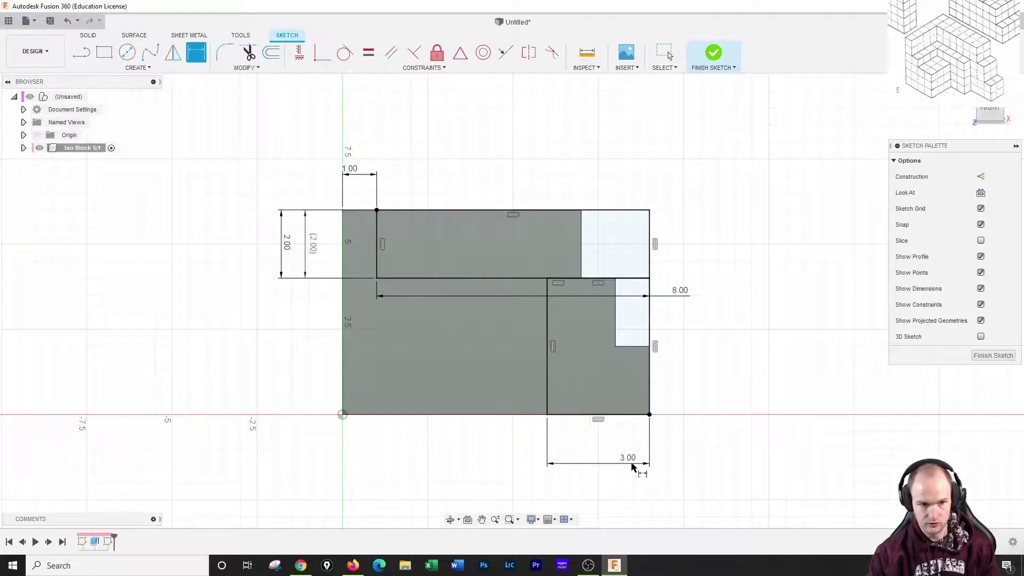
{"action": "left_click", "coordinate": [713, 52]}
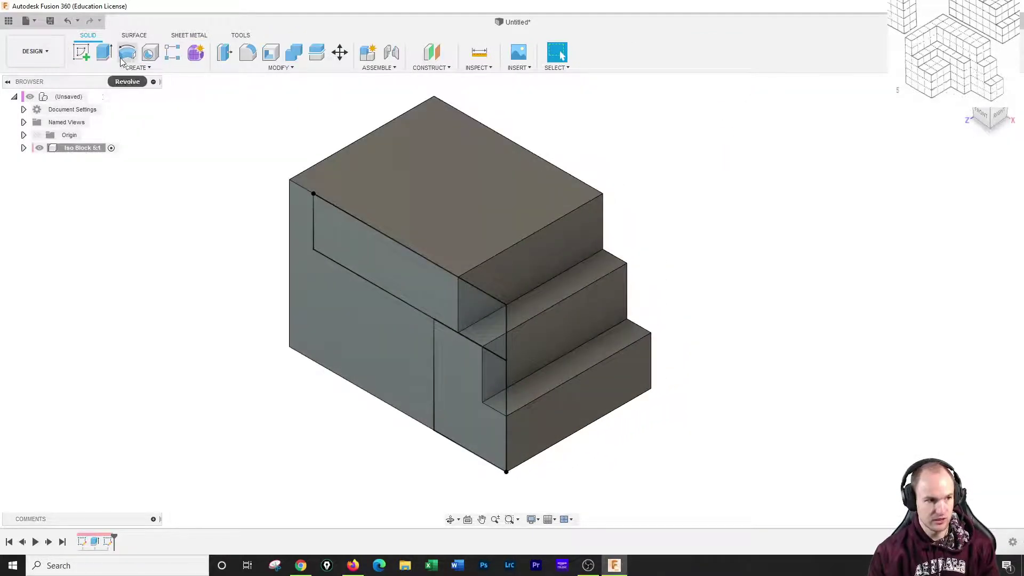
- Extrude the upper and lower-right profiles on the front face as a cut with a distance of -4 in
{"action": "left_click", "coordinate": [105, 54]}
{"action": "left_click", "coordinate": [368, 262]}
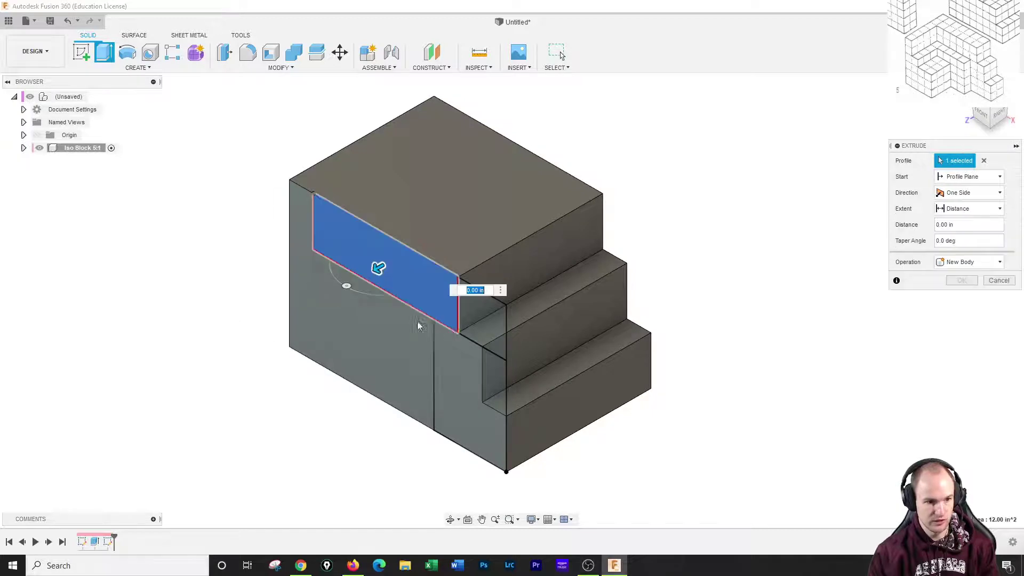
{"action": "left_click", "coordinate": [453, 374]}
{"action": "left_click", "coordinate": [453, 375]}
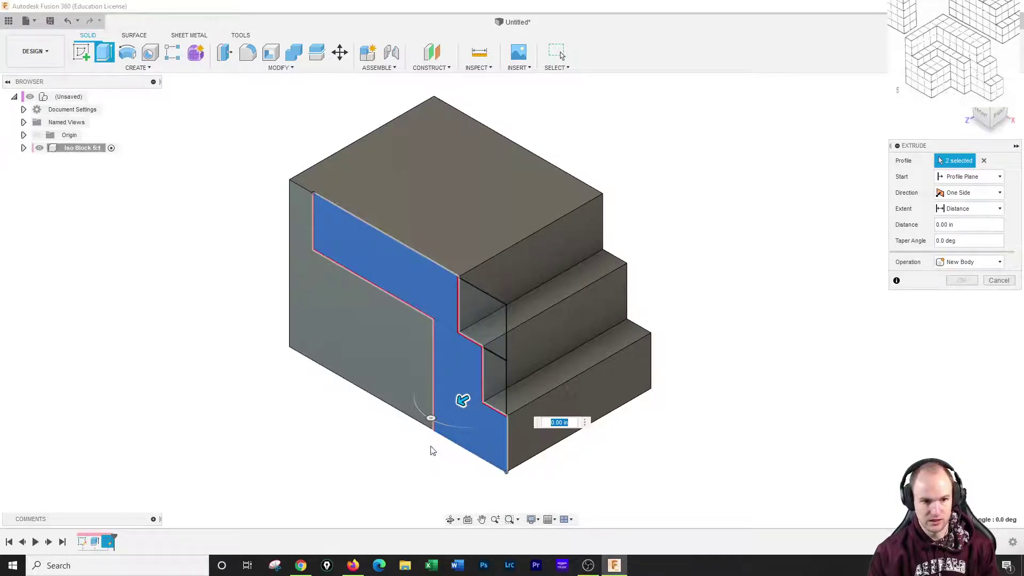
{"action": "left_click", "coordinate": [462, 412]}
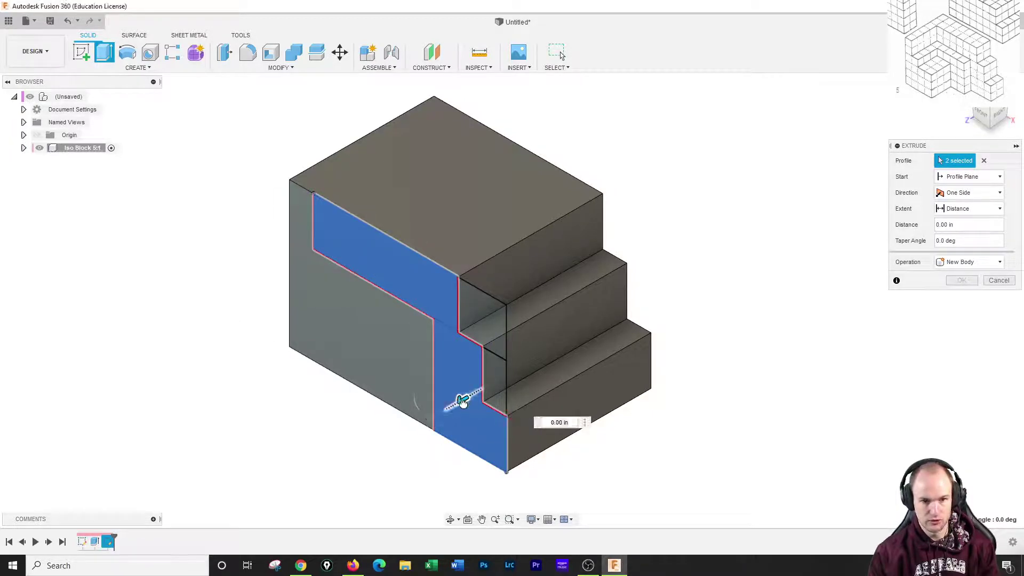
{"action": "left_click_drag", "start_coordinate": [462, 403], "coordinate": [501, 377]}
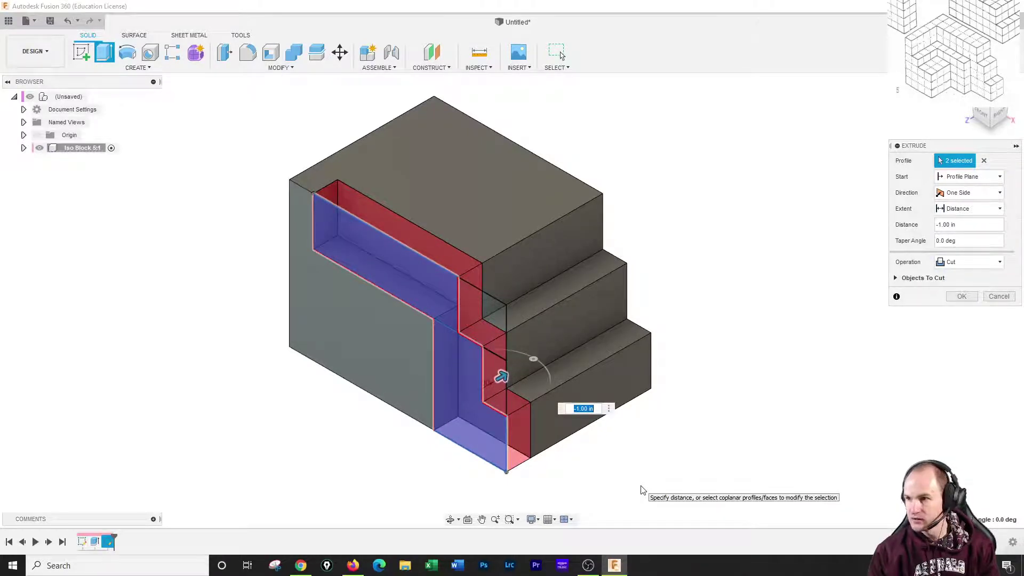
{"action": "type", "text": "4"}
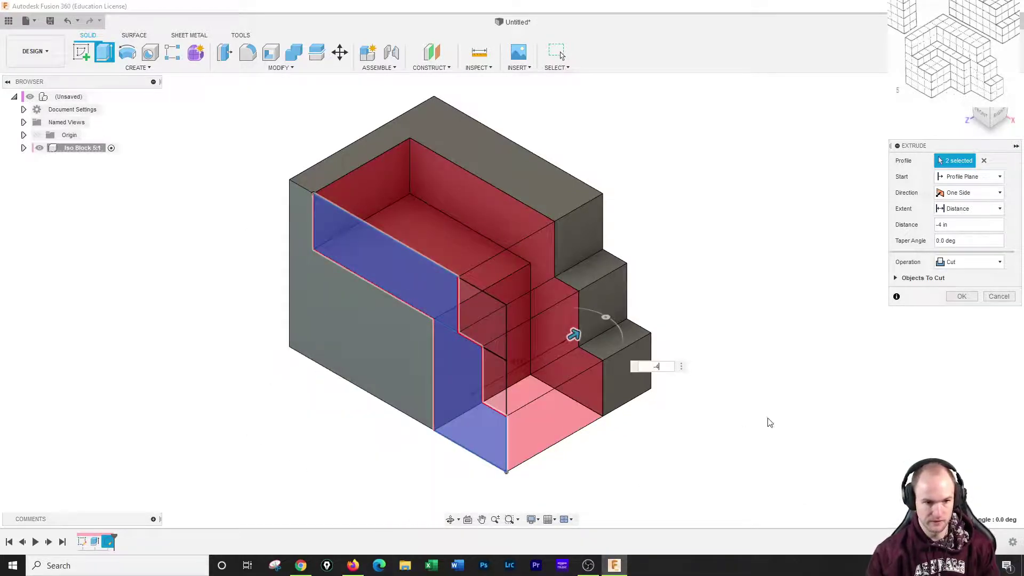
{"action": "key", "text": "Return"}
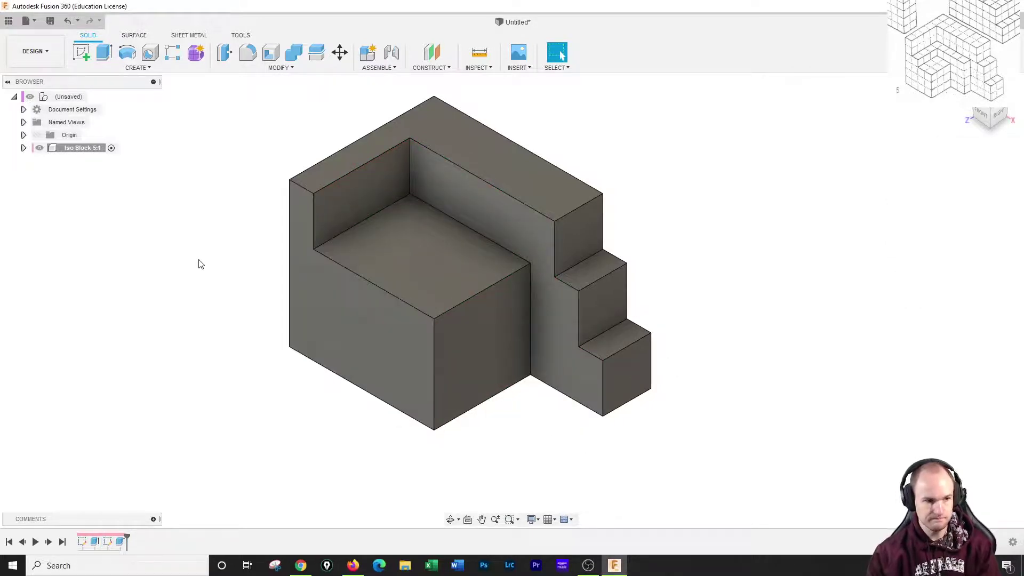
- On the remaining front face, sketch a rectangle about 1.2 in high along the upper edge to the right side, and another below it reaching the lower-right corner
{"action": "left_click", "coordinate": [82, 52]}
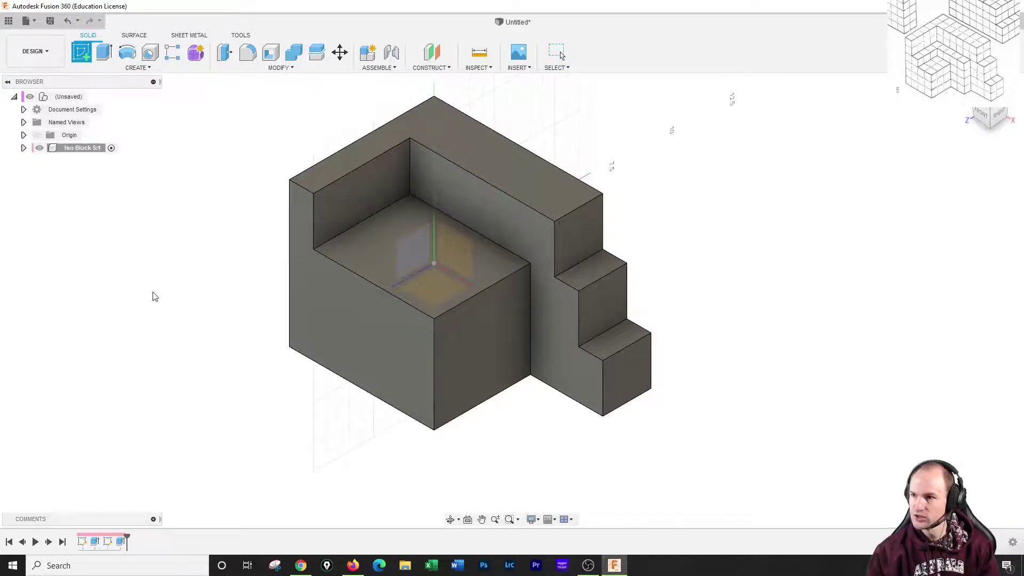
{"action": "left_click", "coordinate": [382, 352]}
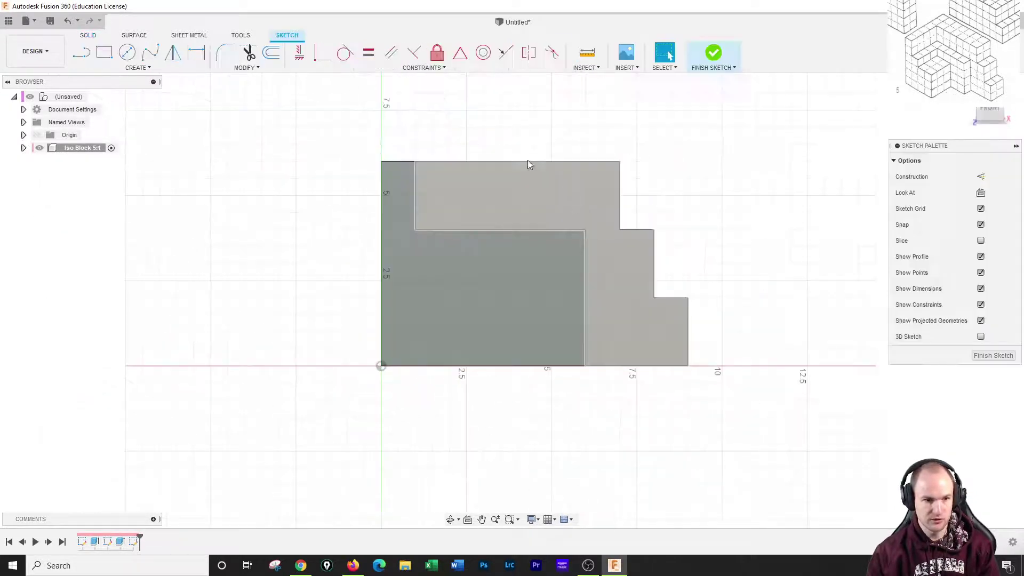
{"action": "left_click", "coordinate": [97, 54]}
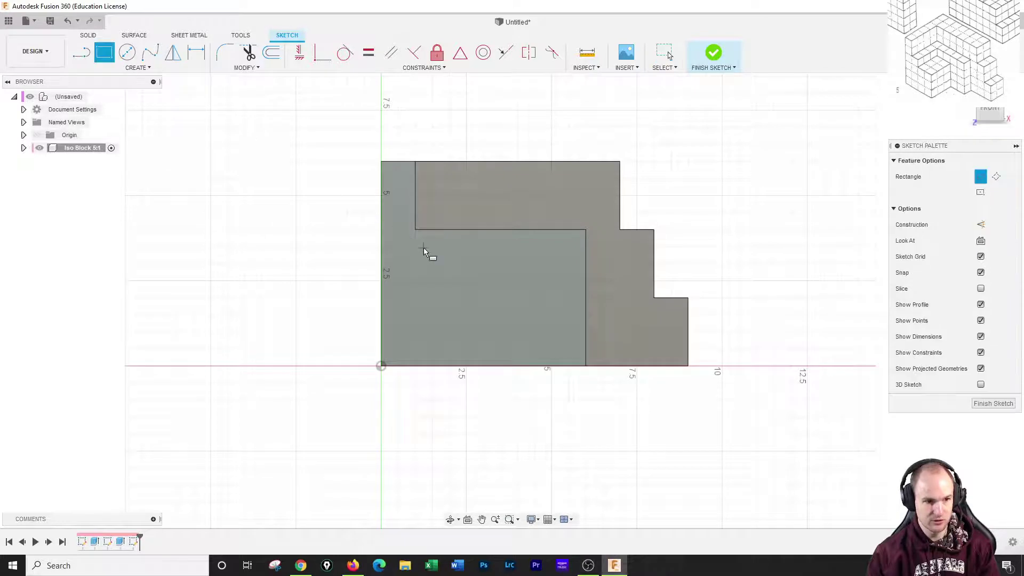
{"action": "left_click", "coordinate": [434, 233]}
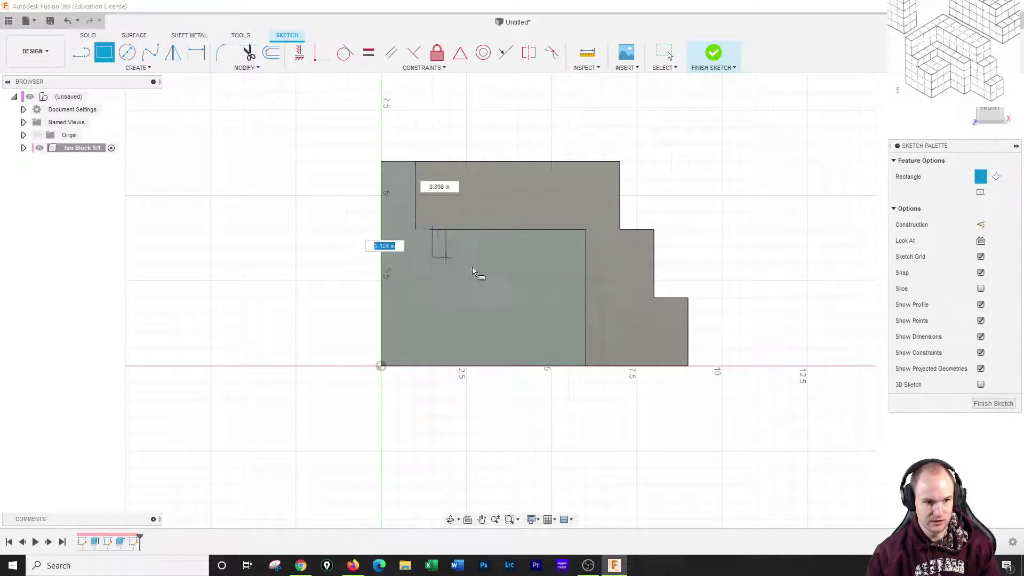
{"action": "left_click", "coordinate": [585, 270]}
{"action": "left_click", "coordinate": [549, 270]}
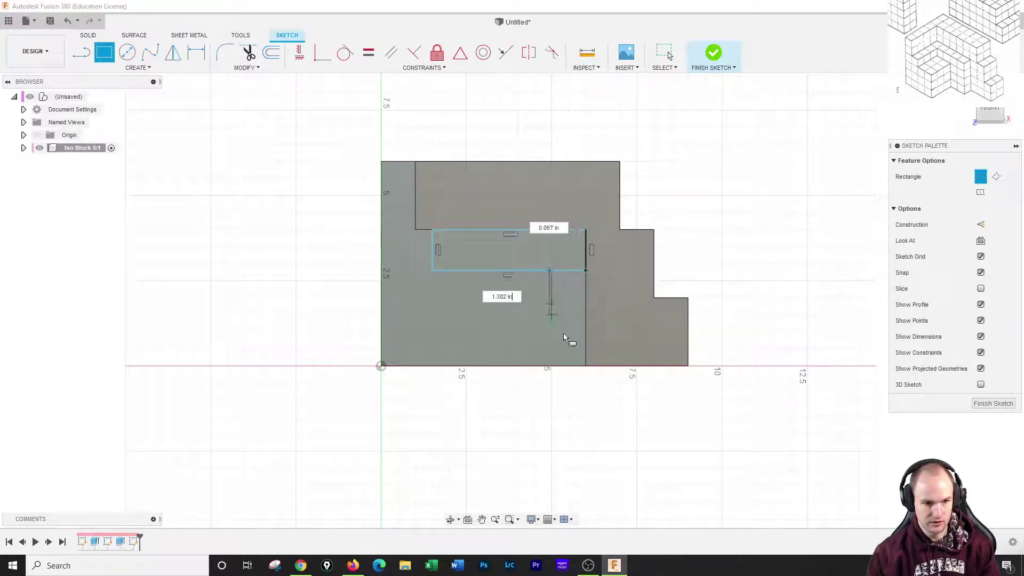
{"action": "left_click", "coordinate": [586, 366]}
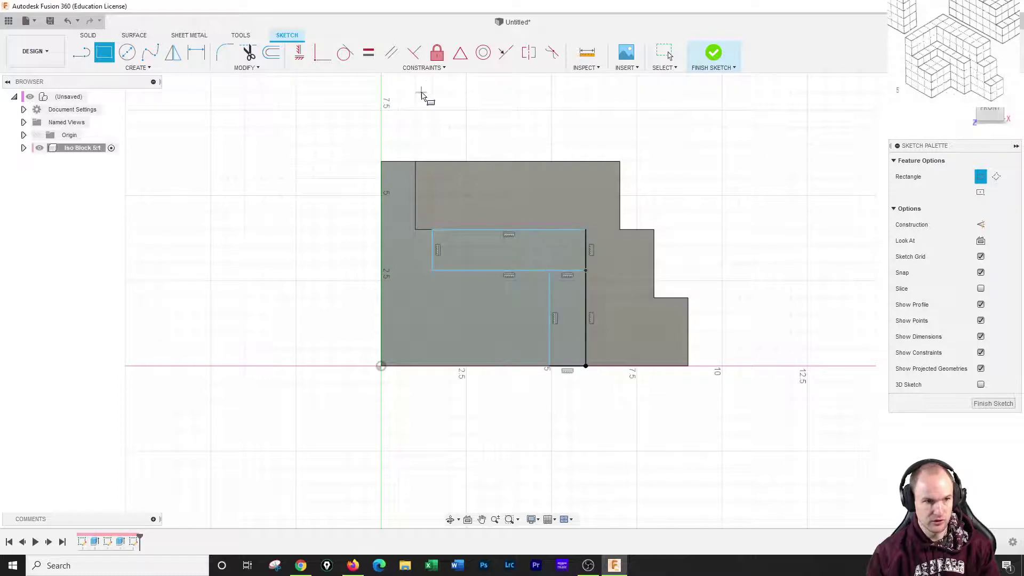
- Dimension the upper rectangle's left side 1 in from the vertical edge of the left wall
{"action": "key", "text": "d"}
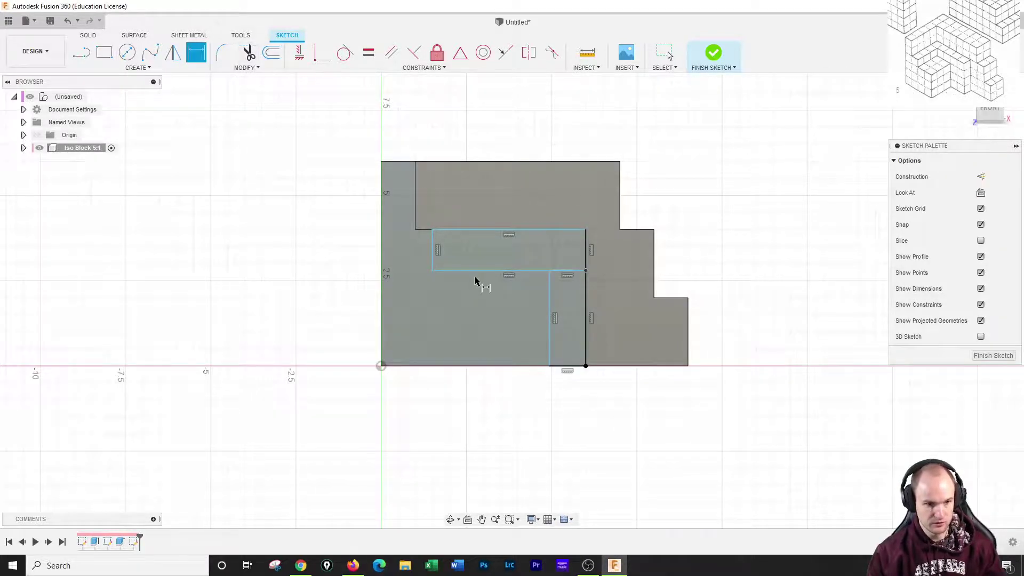
{"action": "left_click", "coordinate": [432, 254]}
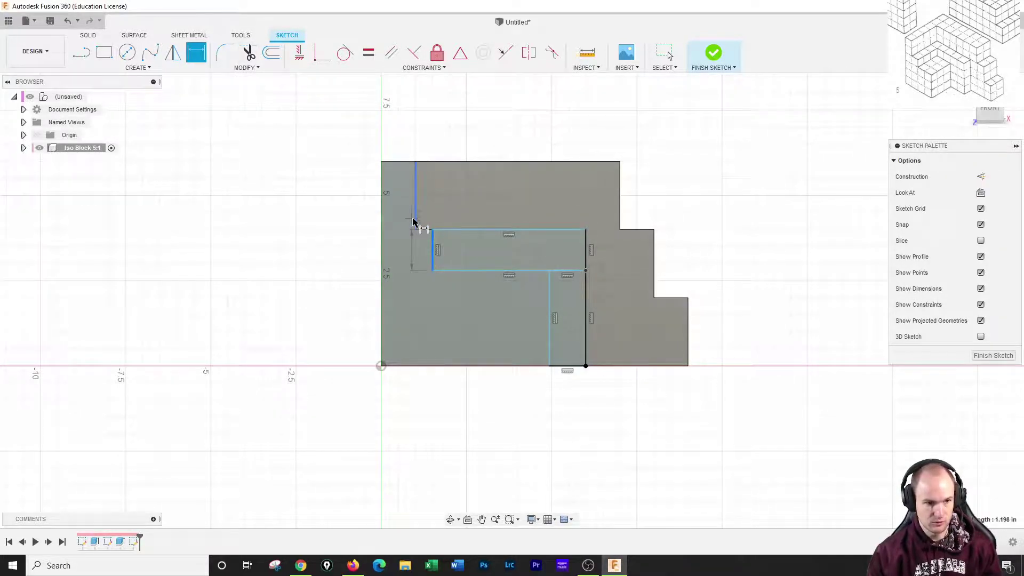
{"action": "left_click", "coordinate": [417, 221]}
{"action": "left_click", "coordinate": [419, 302]}
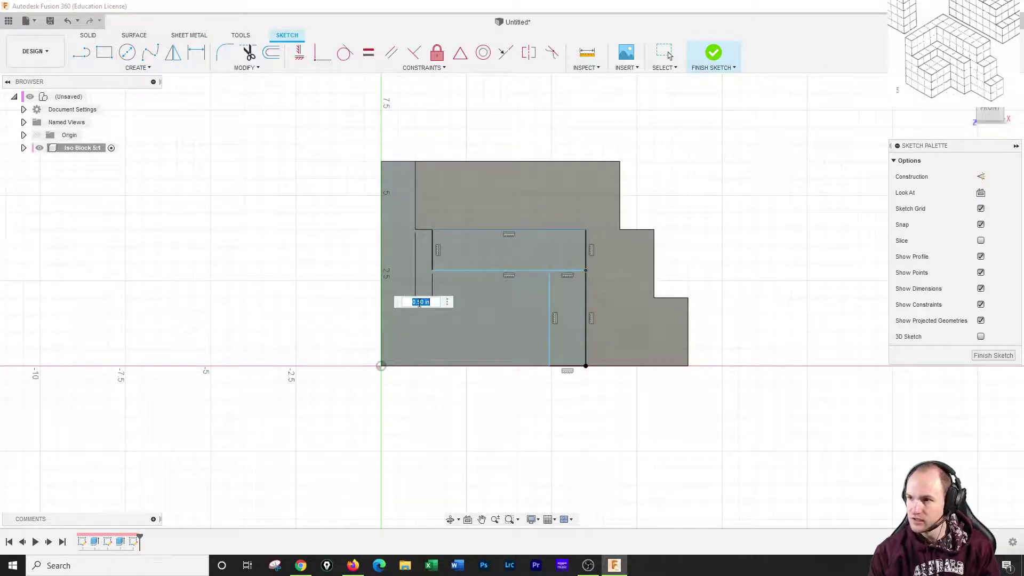
{"action": "type", "text": "1"}
{"action": "key", "text": "Return"}
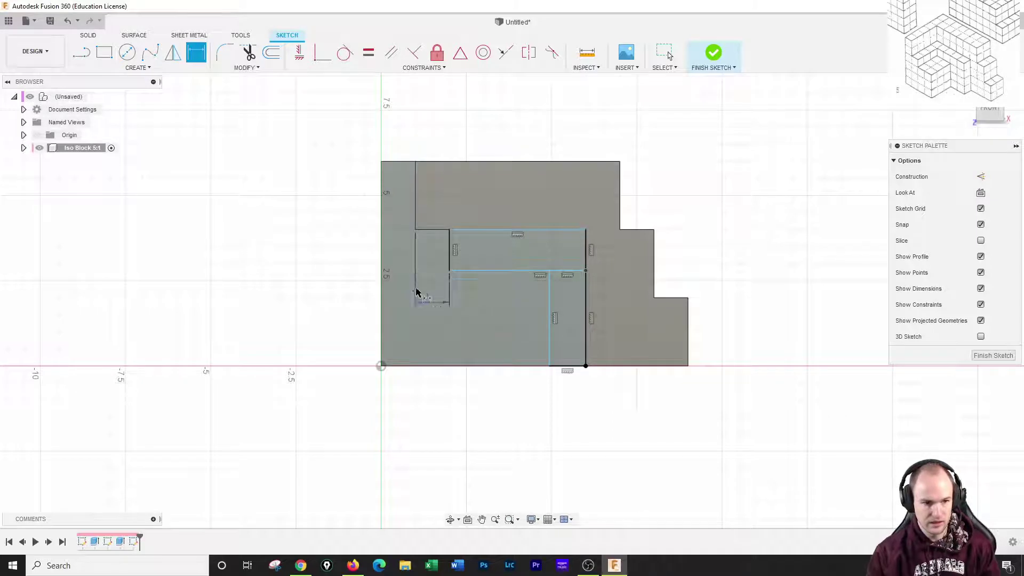
- Dimension the new upper rectangle to 1 in high
{"action": "left_click", "coordinate": [449, 244]}
{"action": "left_click", "coordinate": [434, 237]}
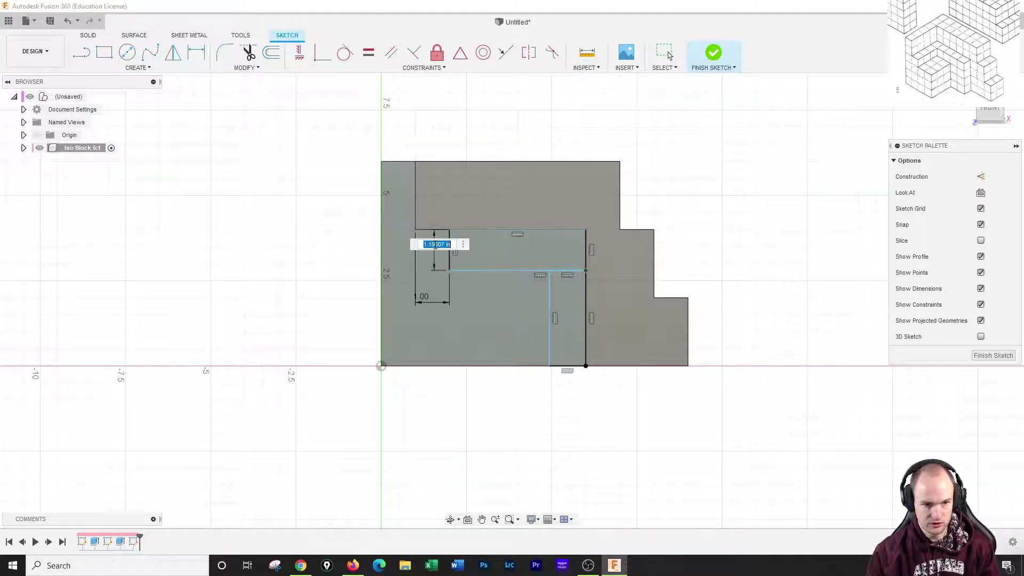
{"action": "type", "text": "1"}
{"action": "key", "text": "Return"}
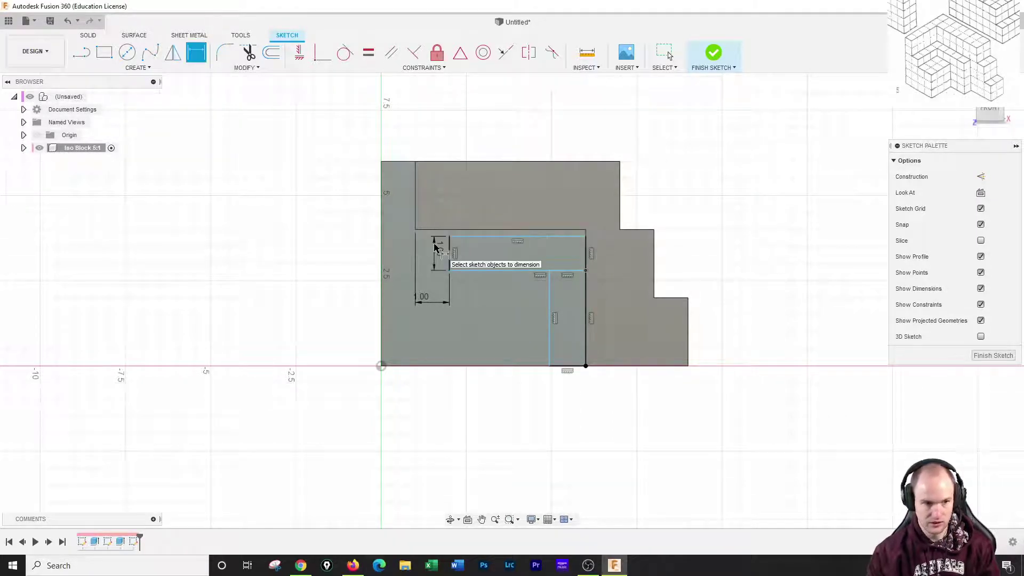
- Try to dimension the gap between the upper rectangle's top edge and the body edge just above it as 0
{"action": "left_click", "coordinate": [479, 241]}
{"action": "left_click", "coordinate": [482, 230]}
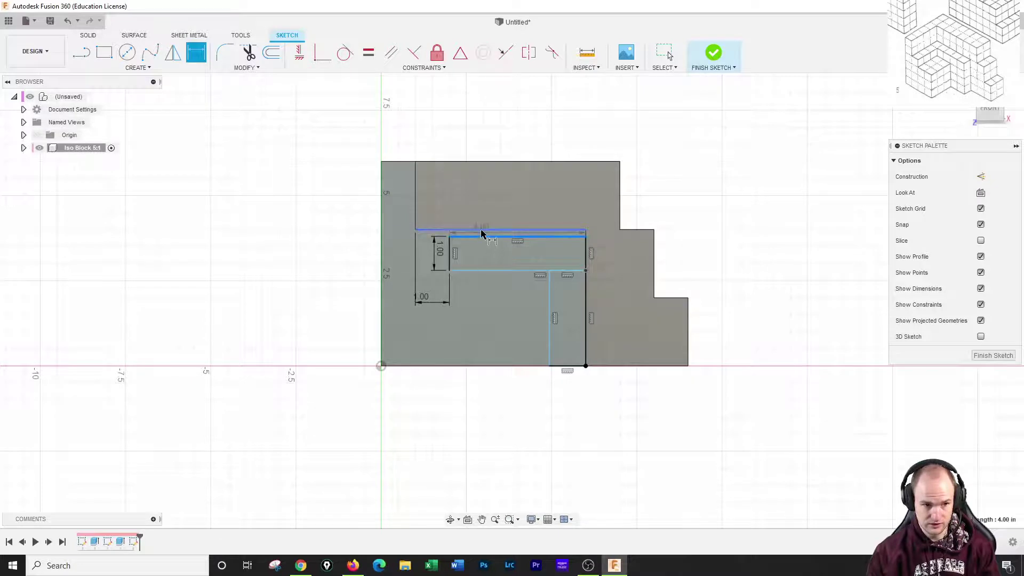
{"action": "left_click", "coordinate": [326, 231]}
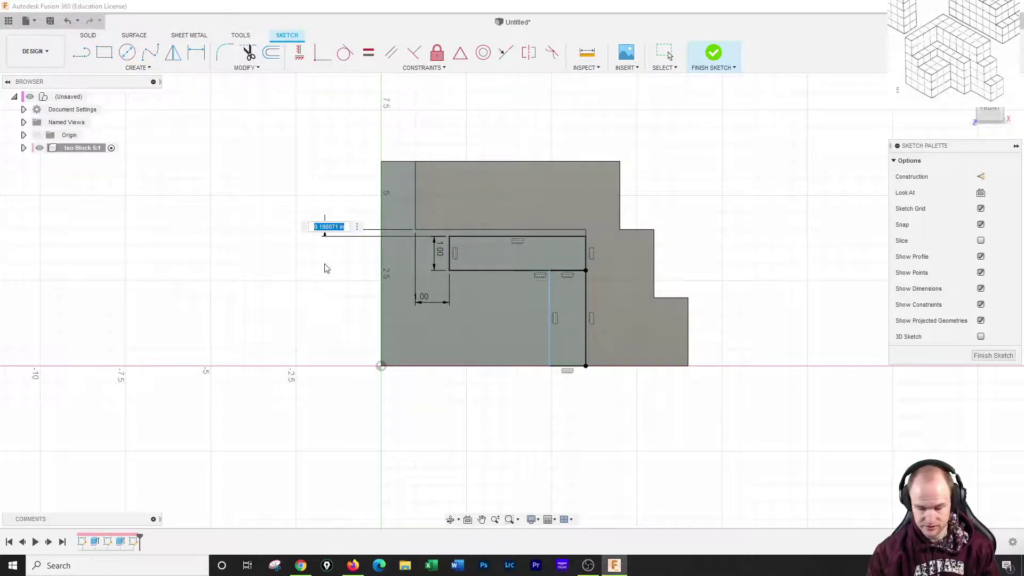
{"action": "type", "text": "0"}
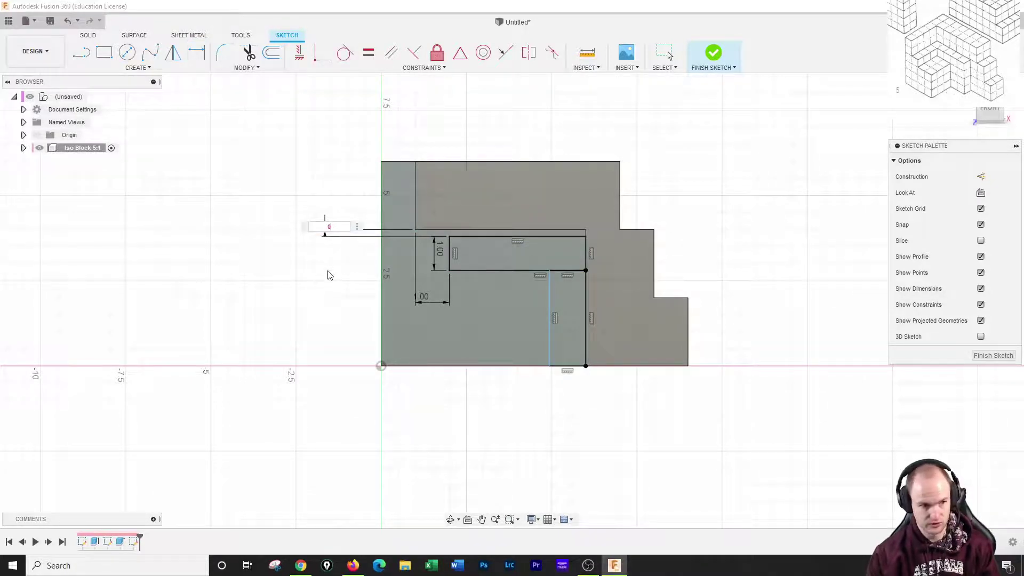
{"action": "left_click", "coordinate": [342, 226]}
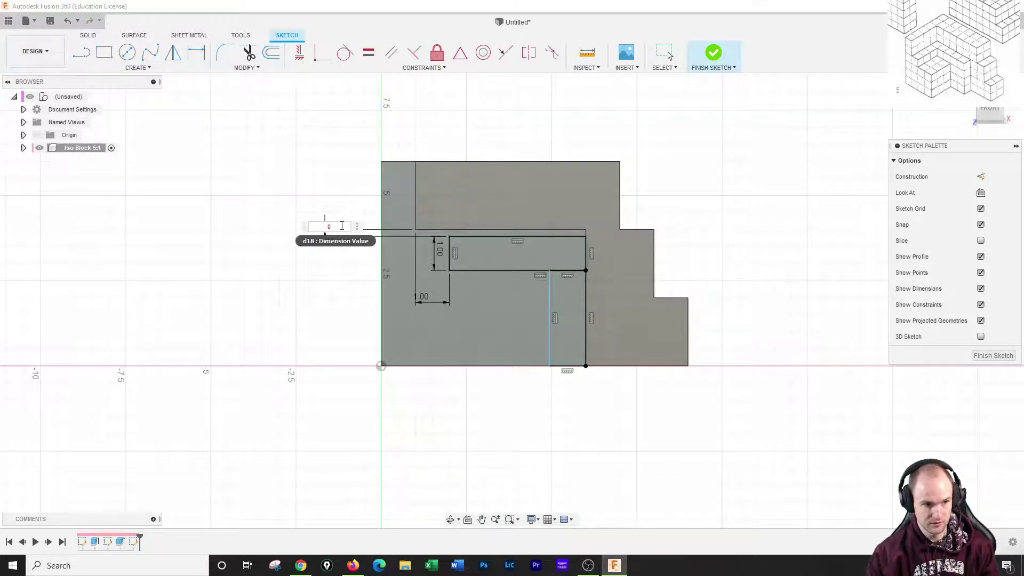
{"action": "left_click", "coordinate": [511, 369]}
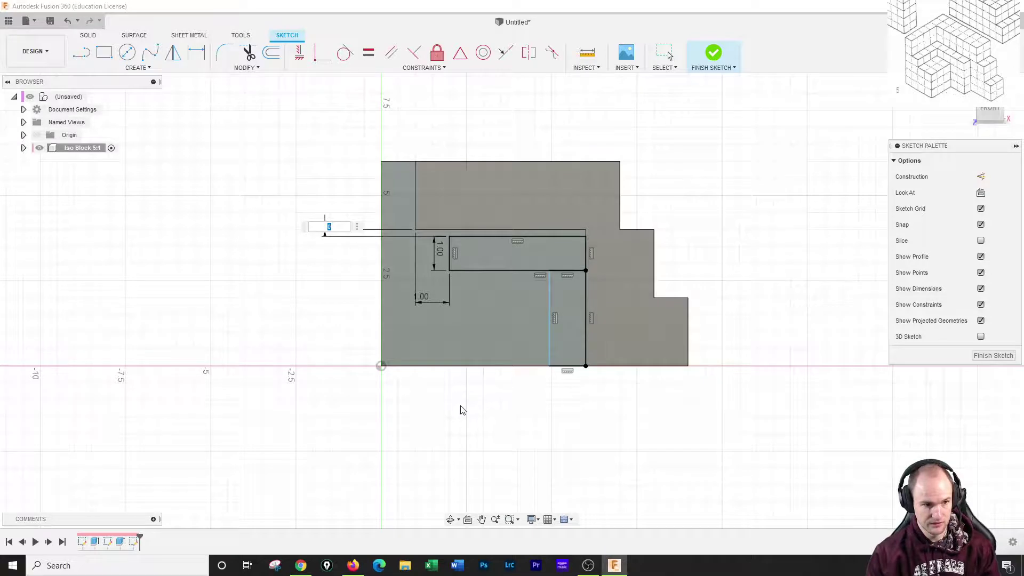
{"action": "key", "text": "Escape"}
{"action": "key", "text": "Escape"}
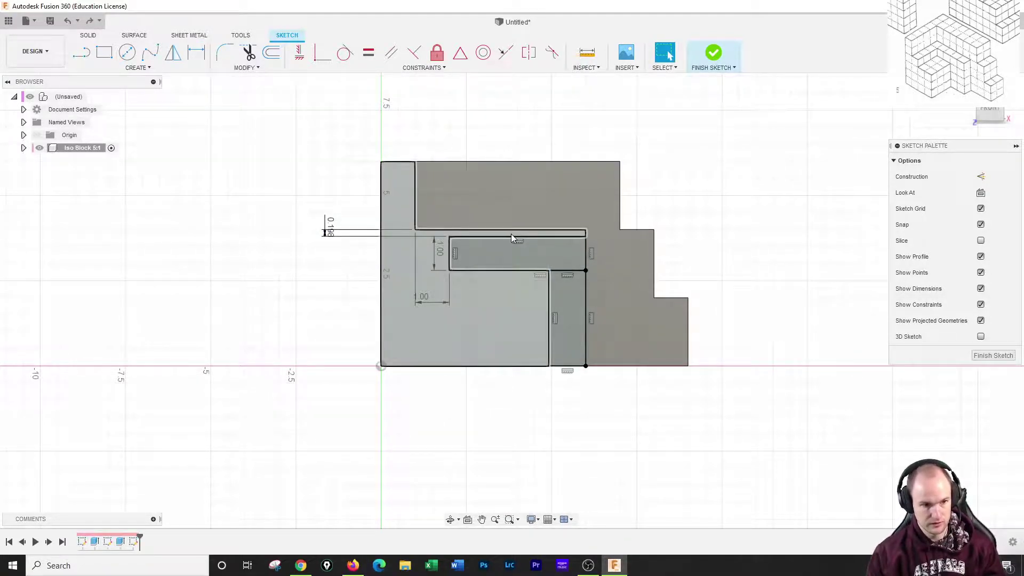
{"action": "left_click", "coordinate": [511, 233]}
{"action": "key", "text": "Delete"}
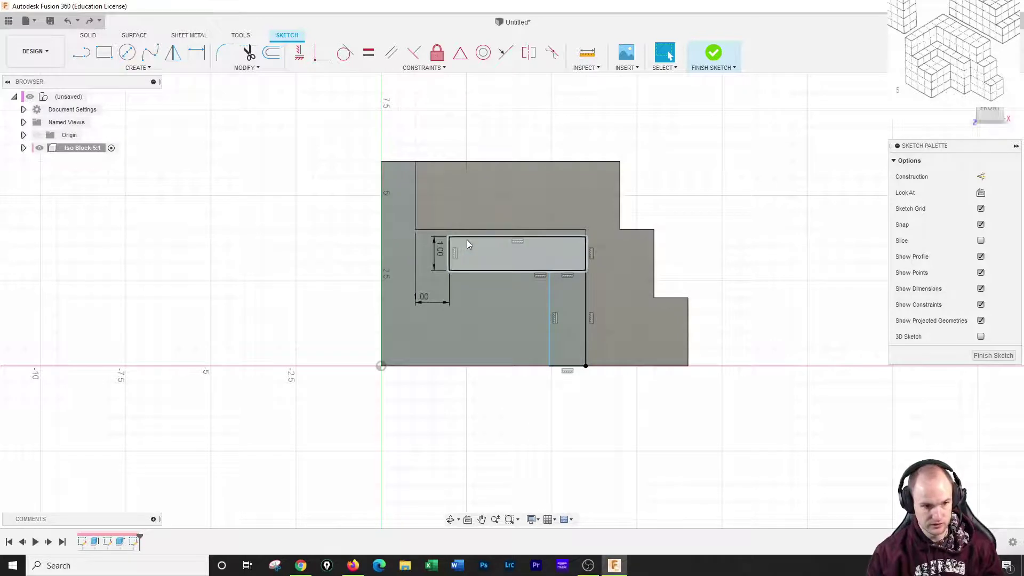
- Align the upper rectangle's top edge with the body edge above it using a Coincident constraint at the corner
{"action": "left_click_drag", "start_coordinate": [466, 241], "coordinate": [471, 233]}
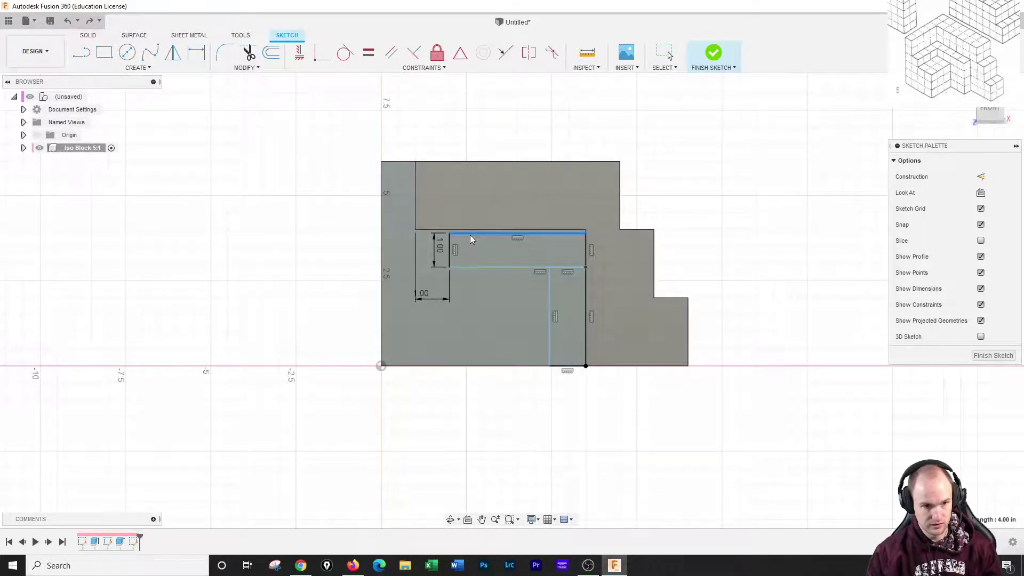
{"action": "key", "text": "Escape"}
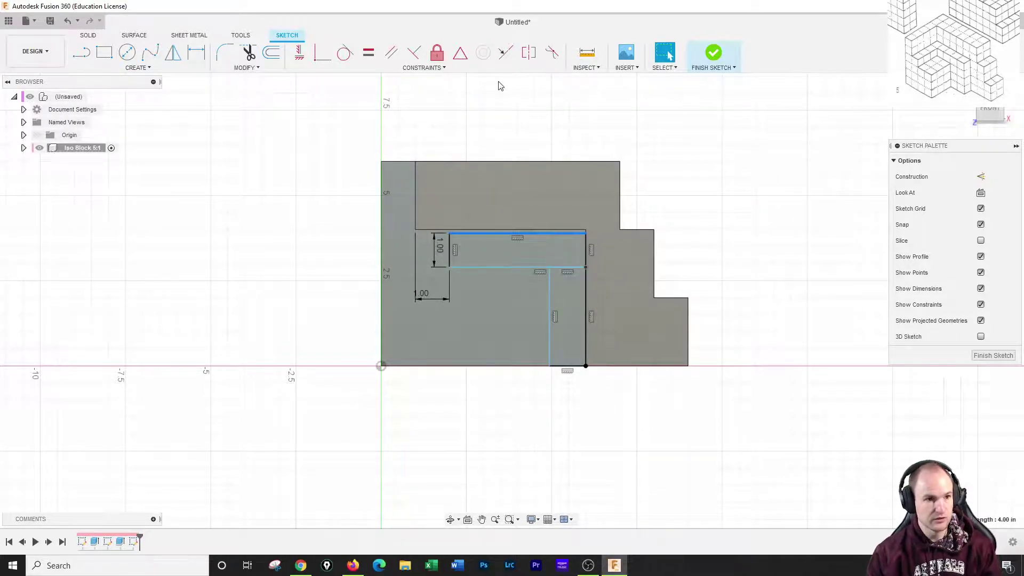
{"action": "left_click", "coordinate": [322, 53]}
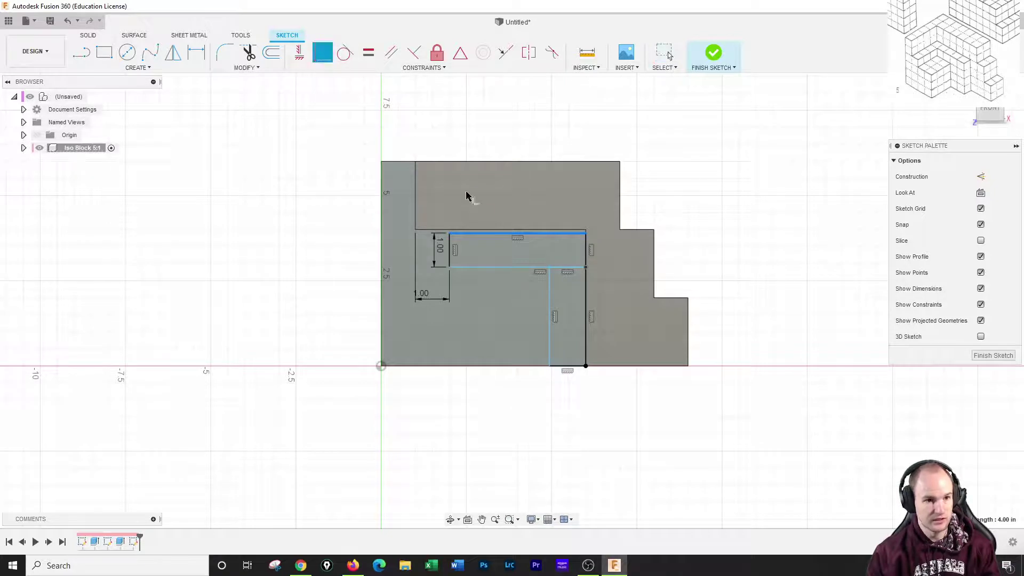
{"action": "left_click", "coordinate": [587, 235]}
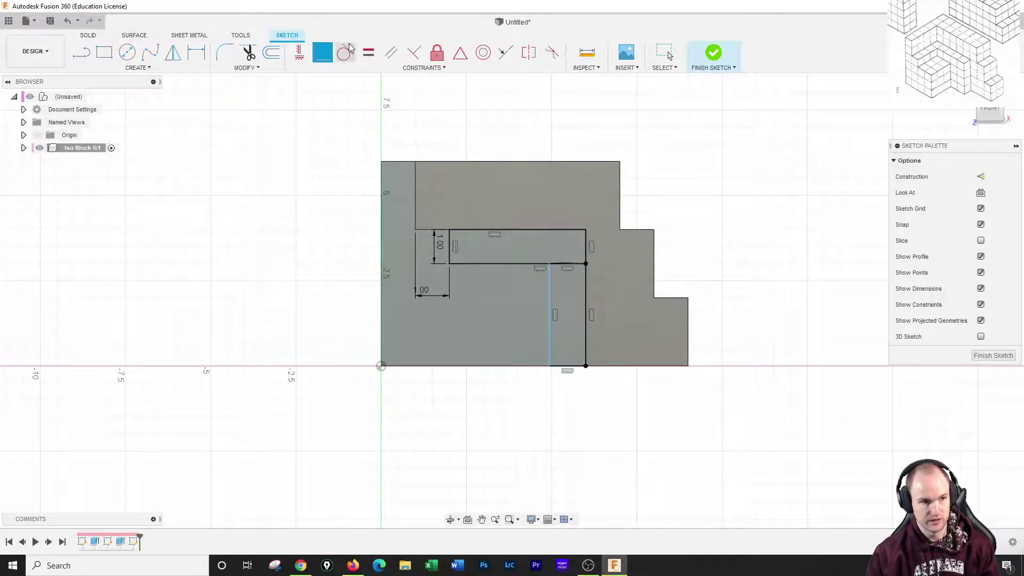
{"action": "left_click", "coordinate": [227, 54]}
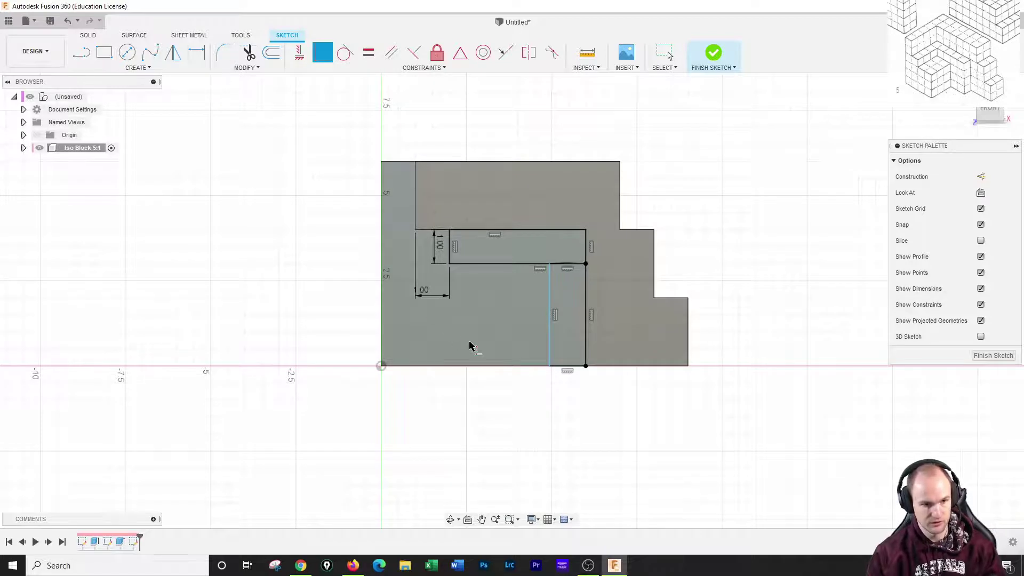
- Dimension the lower rectangle's width to 2 in
{"action": "key", "text": "d"}
{"action": "left_click", "coordinate": [549, 325]}
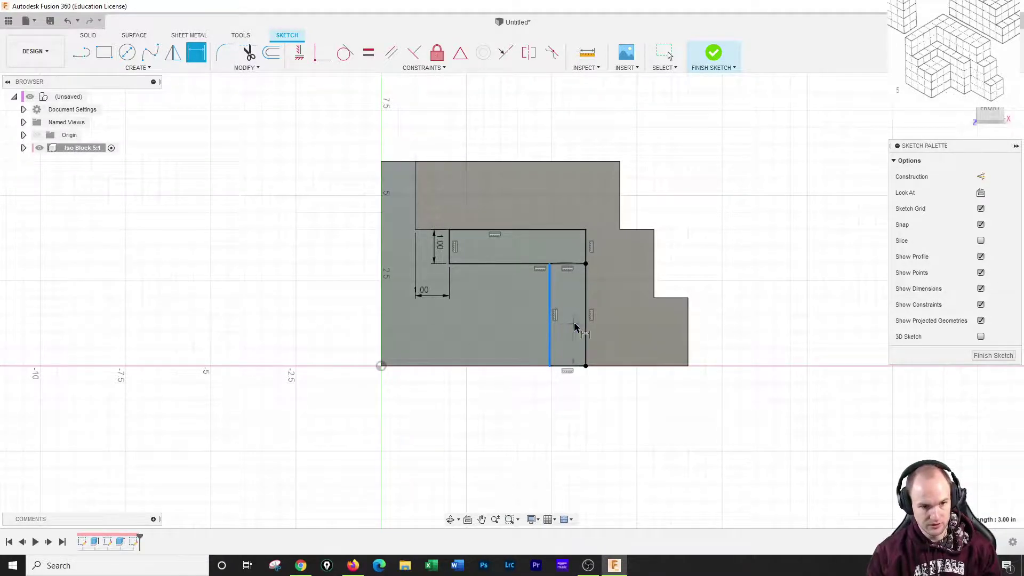
{"action": "left_click", "coordinate": [585, 332]}
{"action": "left_click", "coordinate": [558, 399]}
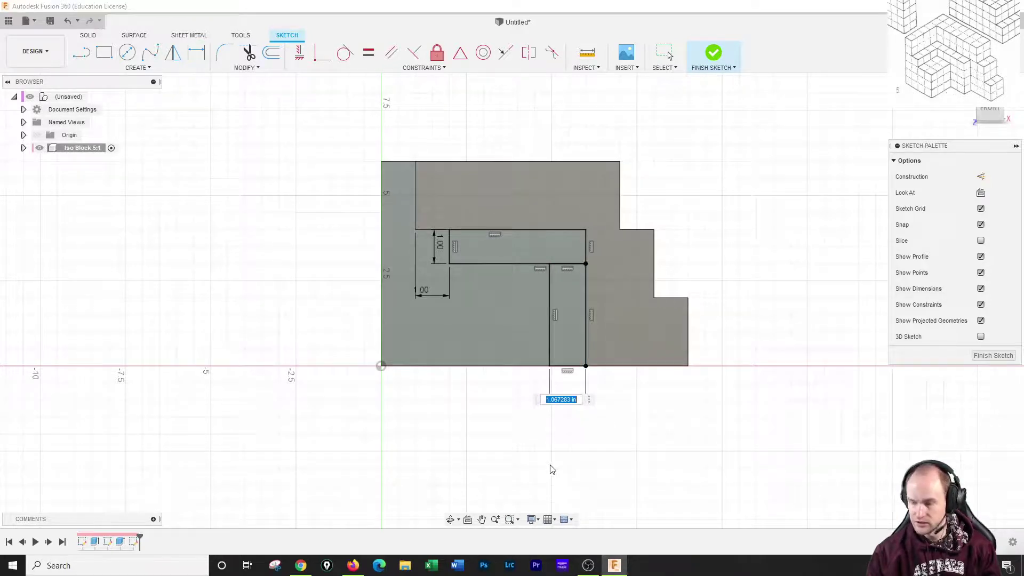
{"action": "type", "text": "2"}
{"action": "key", "text": "Return"}
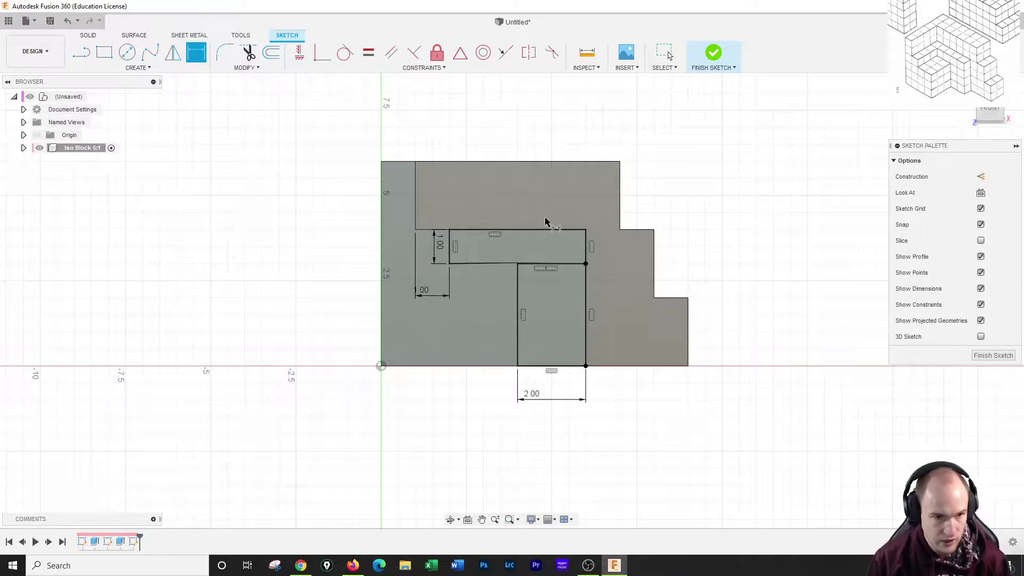
- Examine the junction where the lower rectangle meets the bottom edge of the upper rectangle, testing whether its corner point moves
{"action": "scroll", "coordinate": [553, 266], "scroll_direction": "up", "scroll_amount": 4}
{"action": "scroll", "coordinate": [553, 265], "scroll_direction": "up", "scroll_amount": 2}
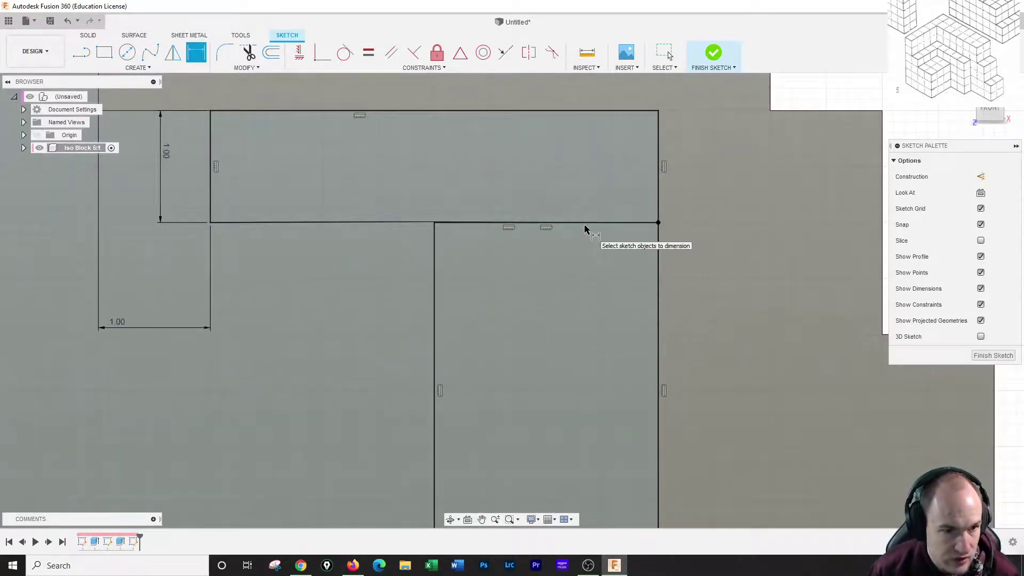
{"action": "right_click", "coordinate": [585, 235]}
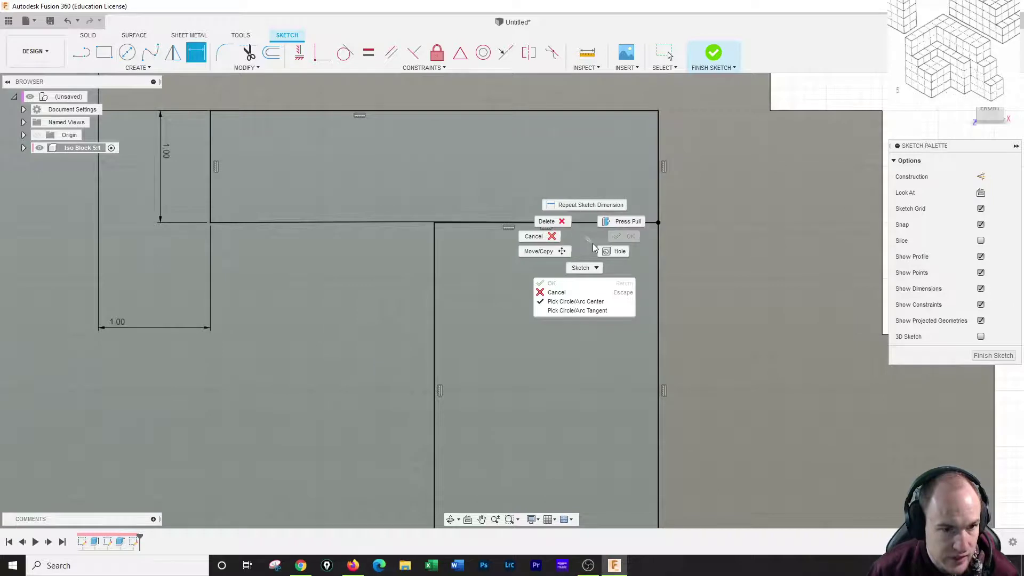
{"action": "left_click", "coordinate": [553, 237]}
{"action": "left_click", "coordinate": [554, 227]}
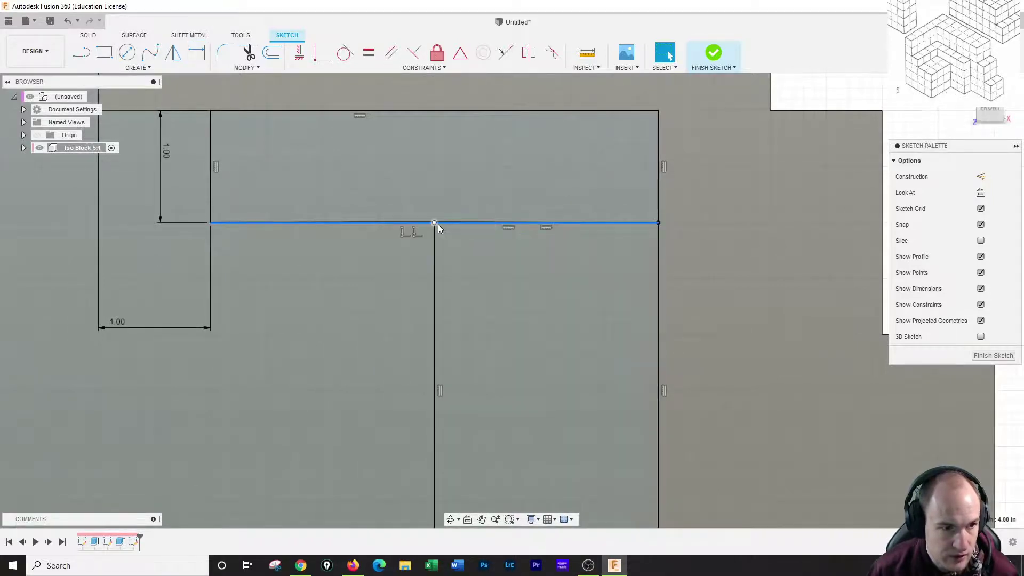
{"action": "left_click_drag", "start_coordinate": [437, 224], "coordinate": [438, 250]}
{"action": "scroll", "coordinate": [591, 282], "scroll_direction": "down", "scroll_amount": 4}
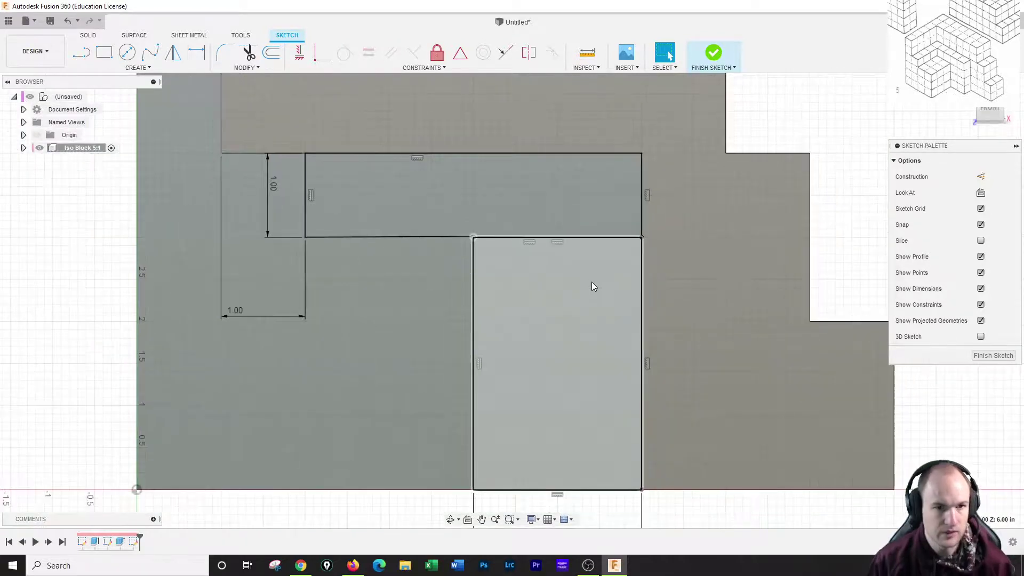
- Finish the sketch and extrude both rectangular profiles on the front face as a cut with a distance of -3 in
{"action": "left_click", "coordinate": [713, 52]}
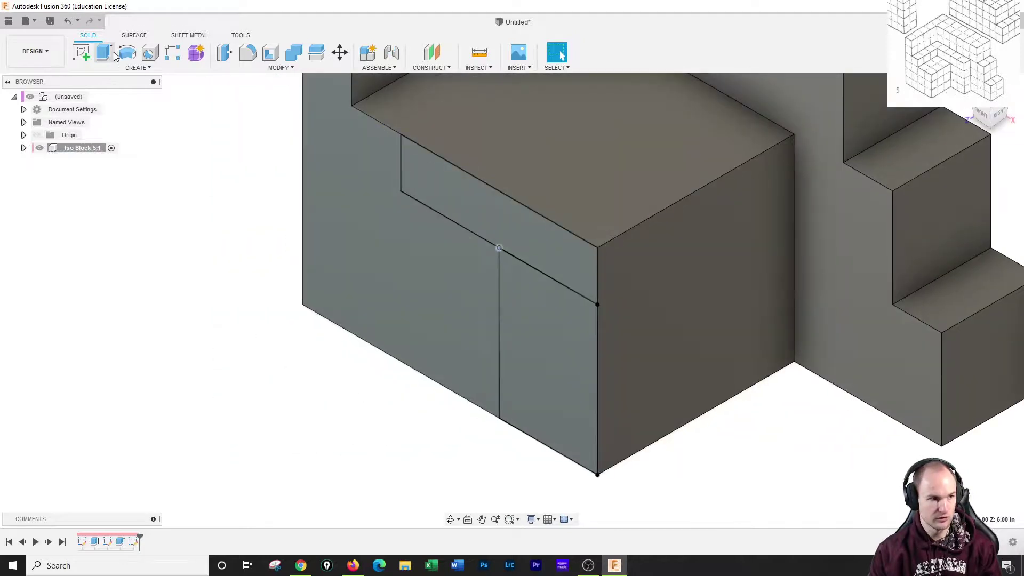
{"action": "left_click", "coordinate": [105, 57]}
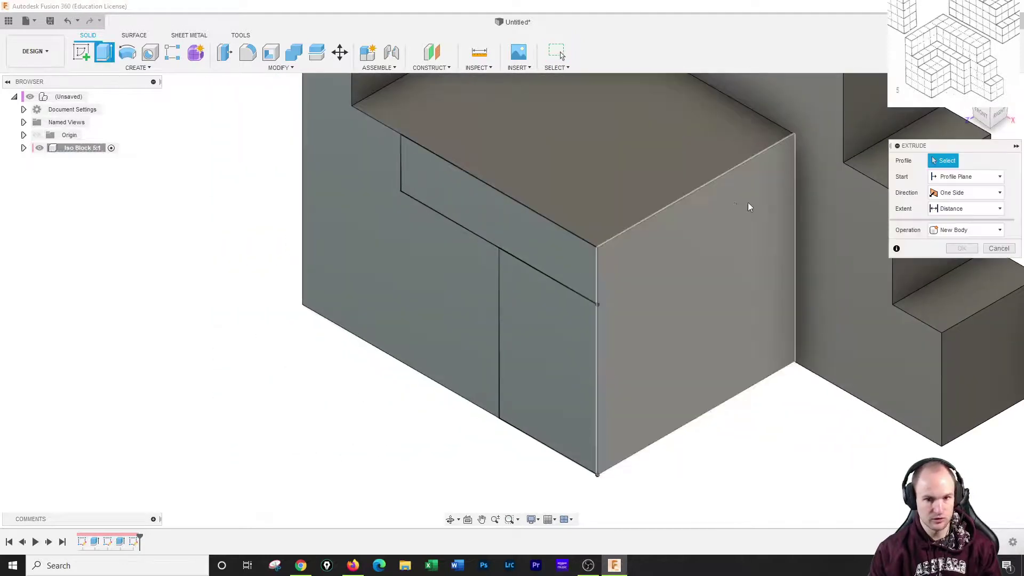
{"action": "left_click", "coordinate": [949, 235]}
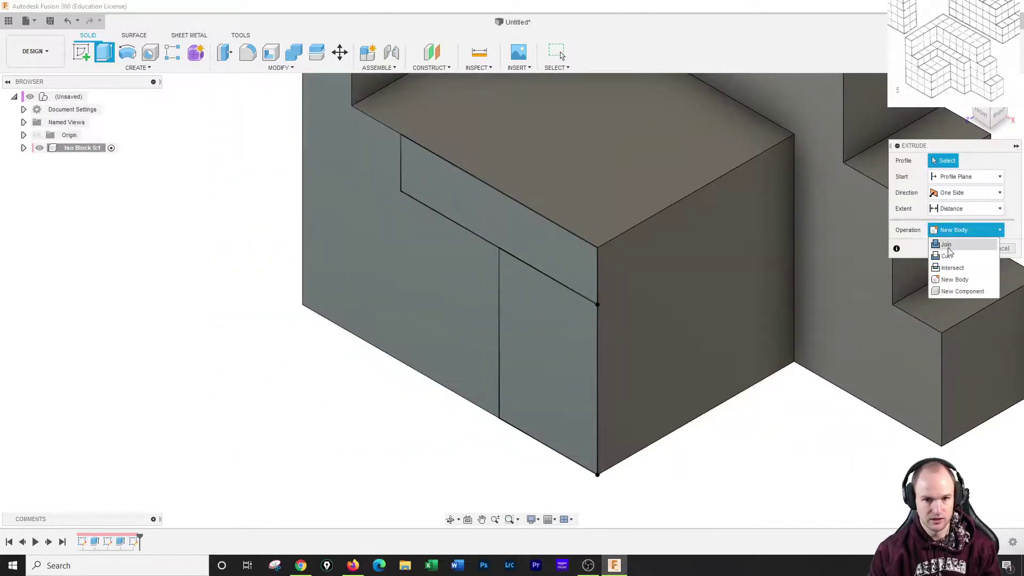
{"action": "left_click", "coordinate": [949, 254]}
{"action": "left_click", "coordinate": [532, 259]}
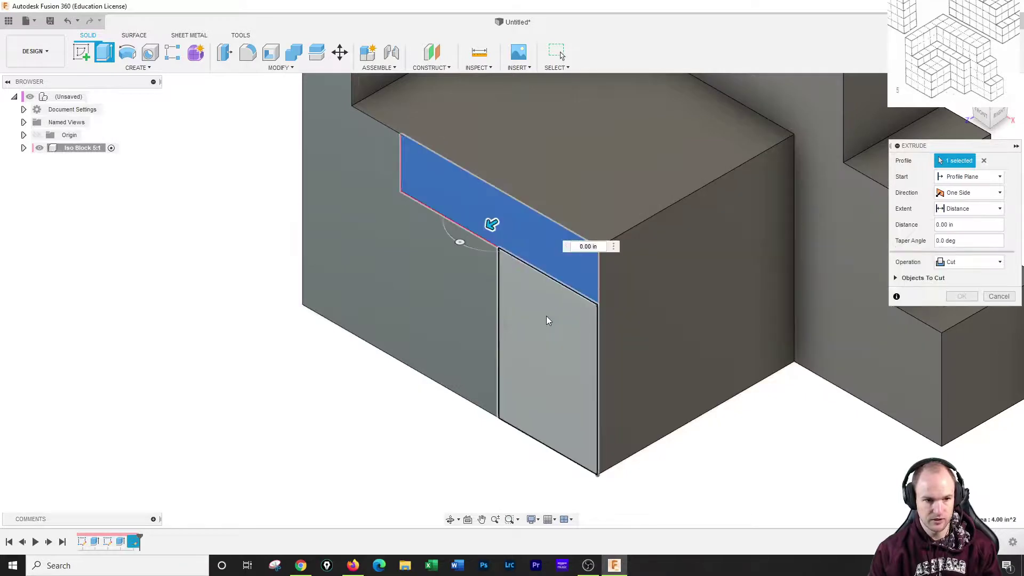
{"action": "left_click", "coordinate": [546, 326]}
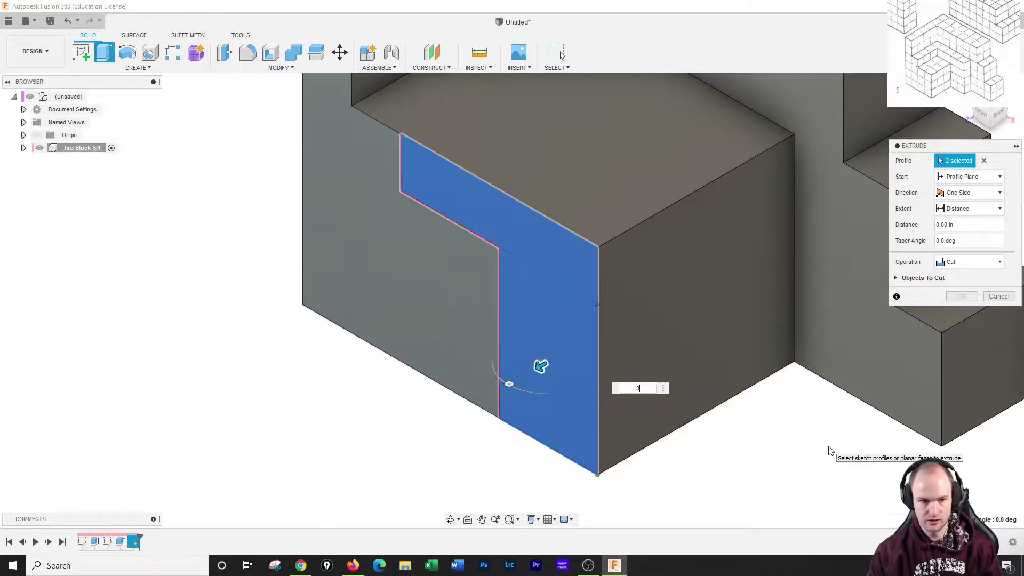
{"action": "type", "text": "3"}
{"action": "key", "text": "Return"}
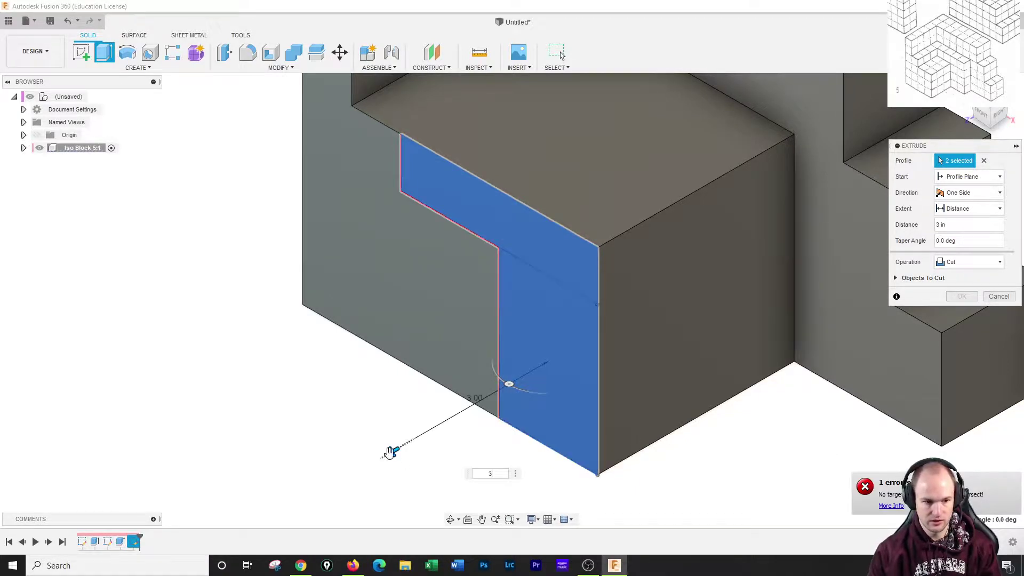
{"action": "left_click_drag", "start_coordinate": [390, 452], "coordinate": [616, 355]}
{"action": "type", "text": "-"}
{"action": "key", "text": "Return"}
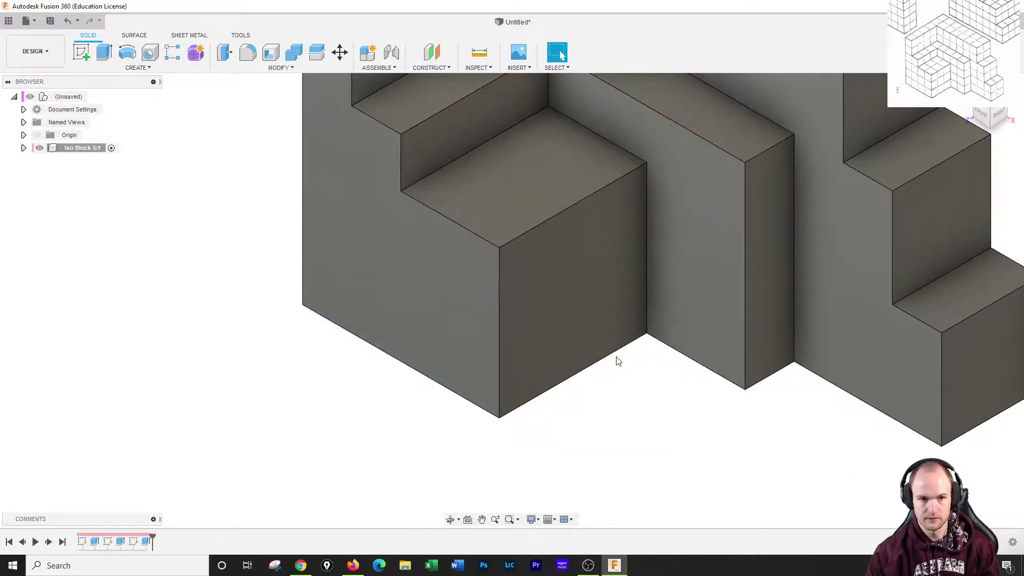
- Apply the Aluminum - Anodized Glossy (Blue) appearance from the metal library to the Iso Block 5 component
{"action": "scroll", "coordinate": [647, 334], "scroll_direction": "down", "scroll_amount": 5}
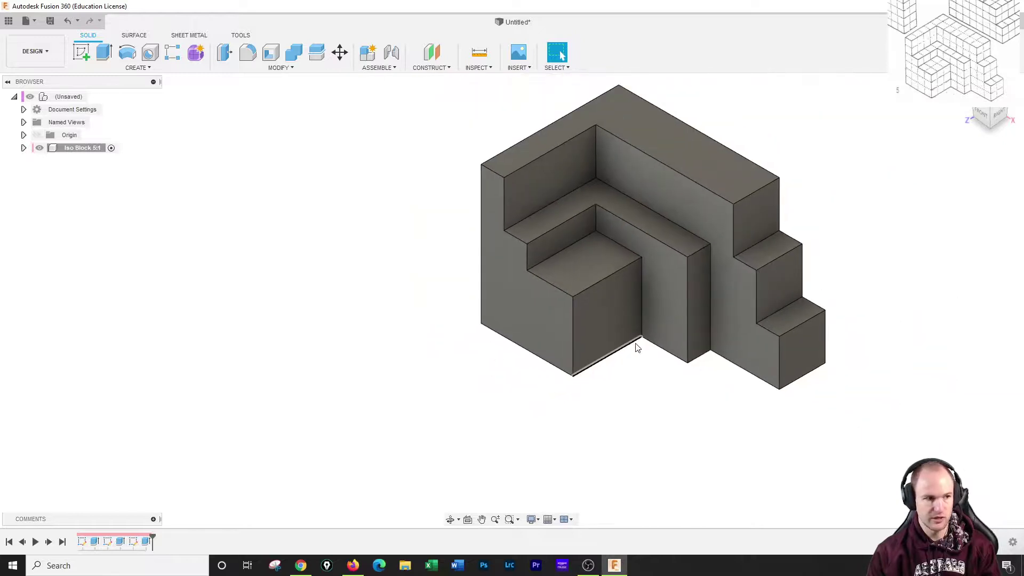
{"action": "left_click", "coordinate": [24, 148]}
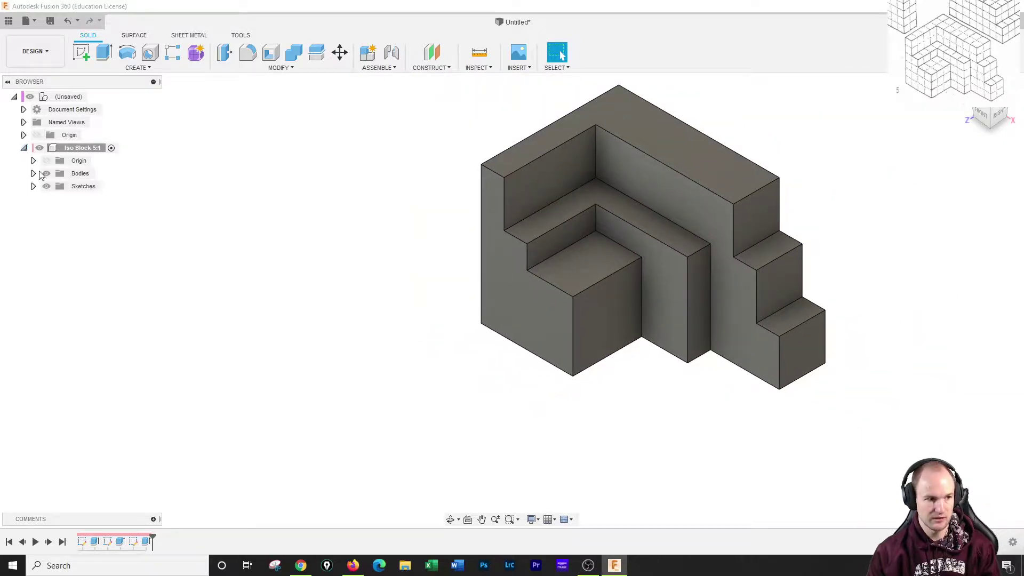
{"action": "left_click", "coordinate": [34, 174]}
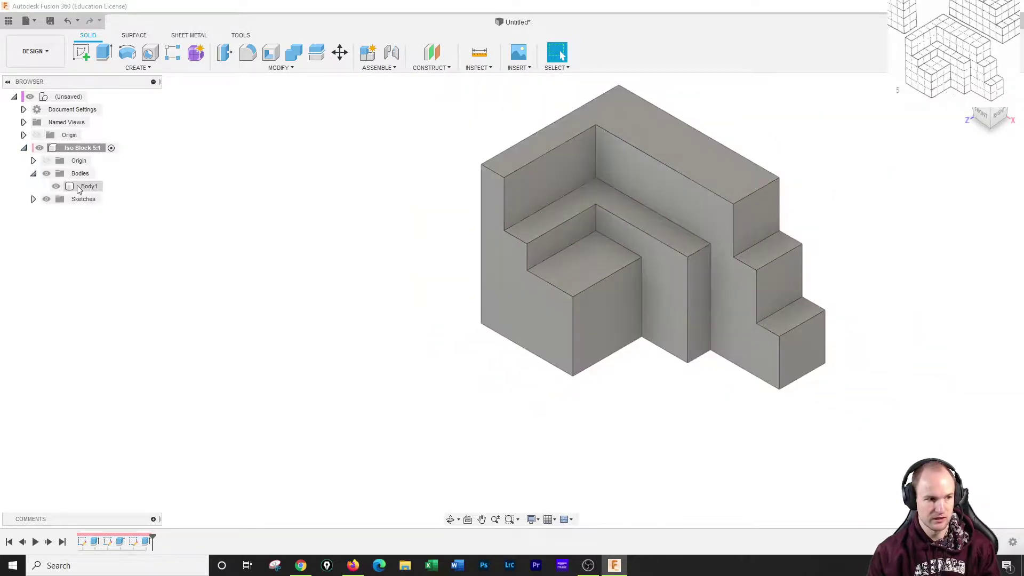
{"action": "left_click", "coordinate": [33, 174]}
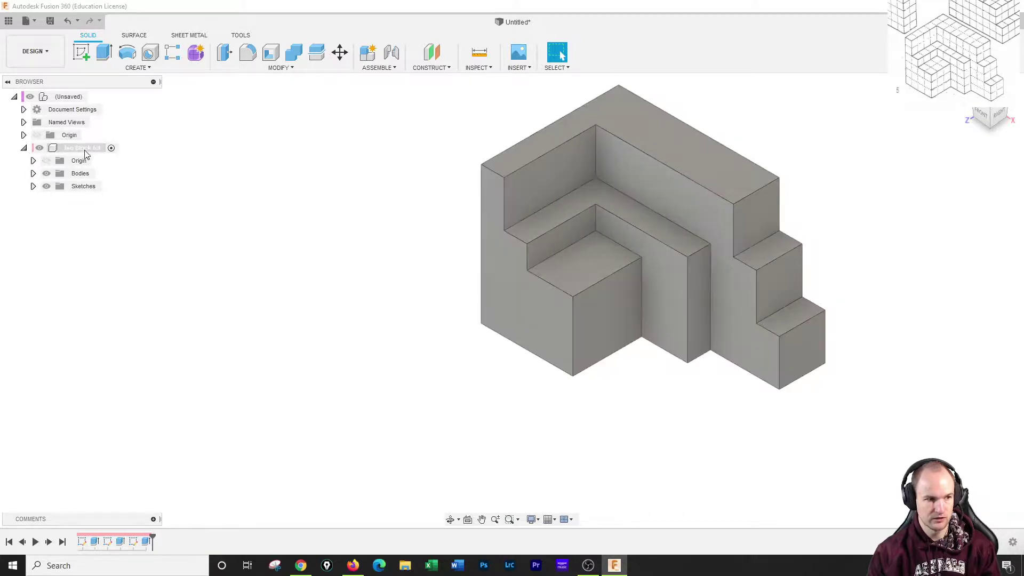
{"action": "right_click", "coordinate": [85, 154]}
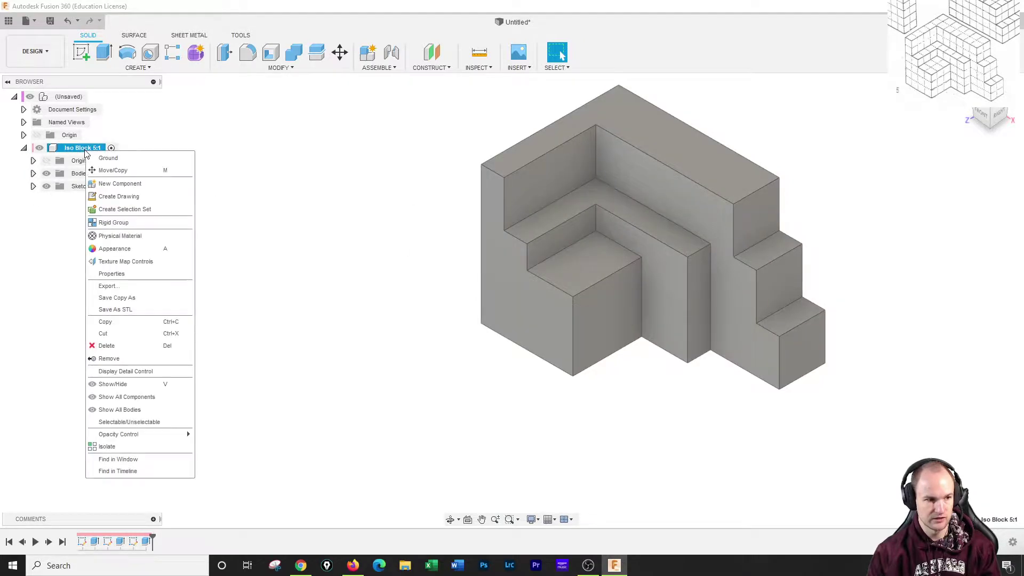
{"action": "left_click", "coordinate": [121, 252]}
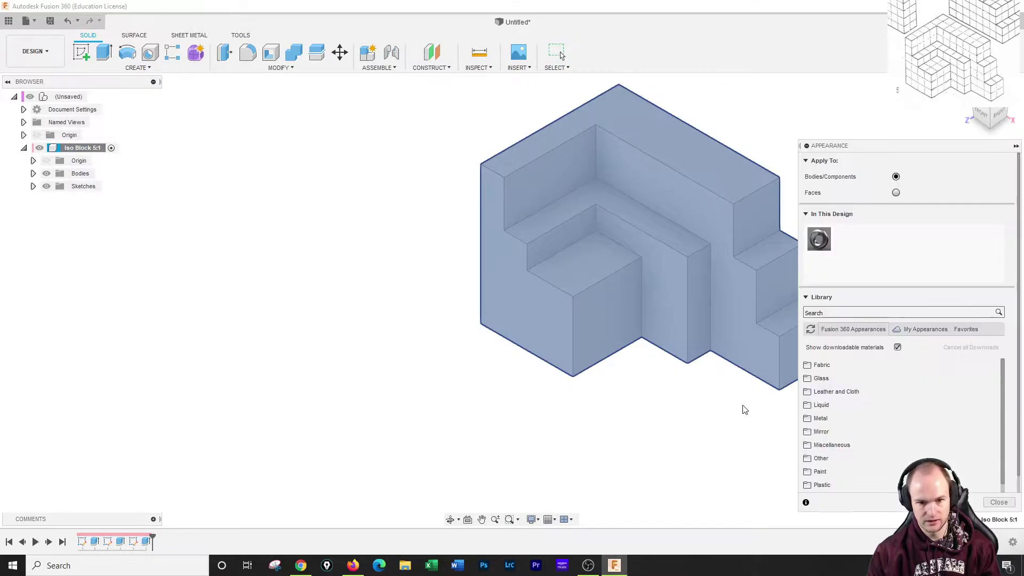
{"action": "left_click", "coordinate": [841, 420]}
{"action": "left_click", "coordinate": [834, 432]}
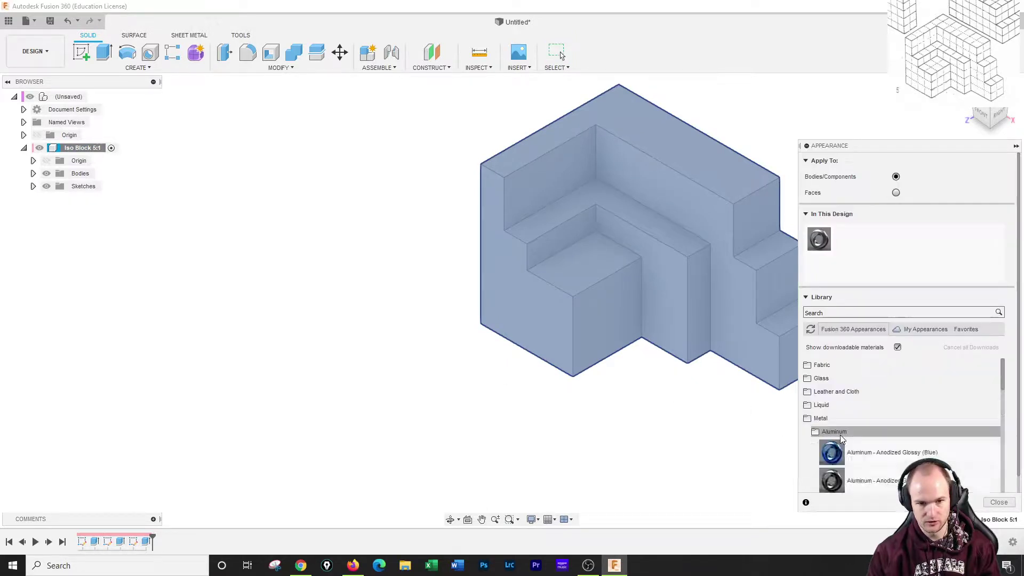
{"action": "left_click_drag", "start_coordinate": [830, 452], "coordinate": [680, 309]}
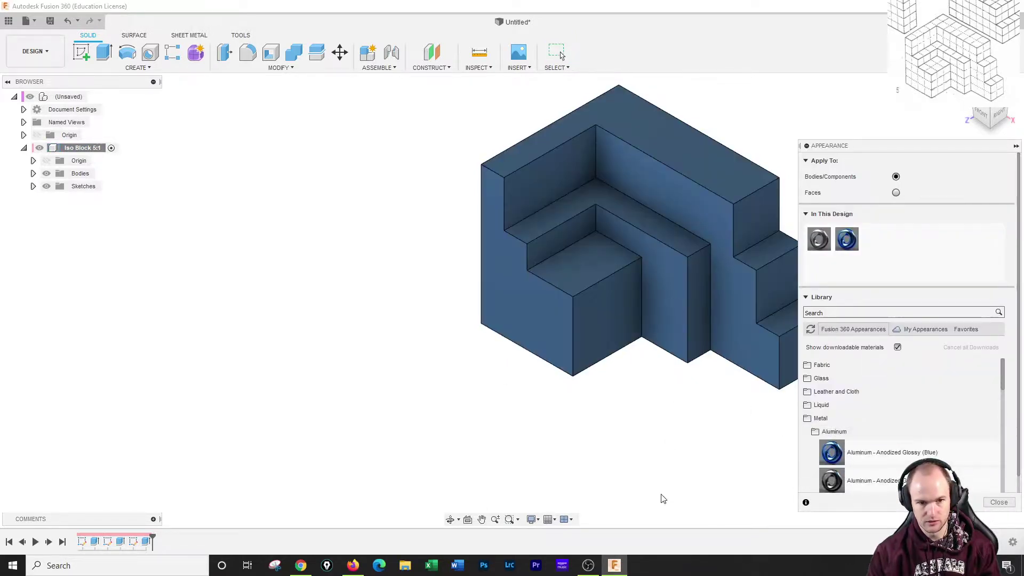
{"action": "left_click_drag", "start_coordinate": [847, 239], "coordinate": [857, 468]}
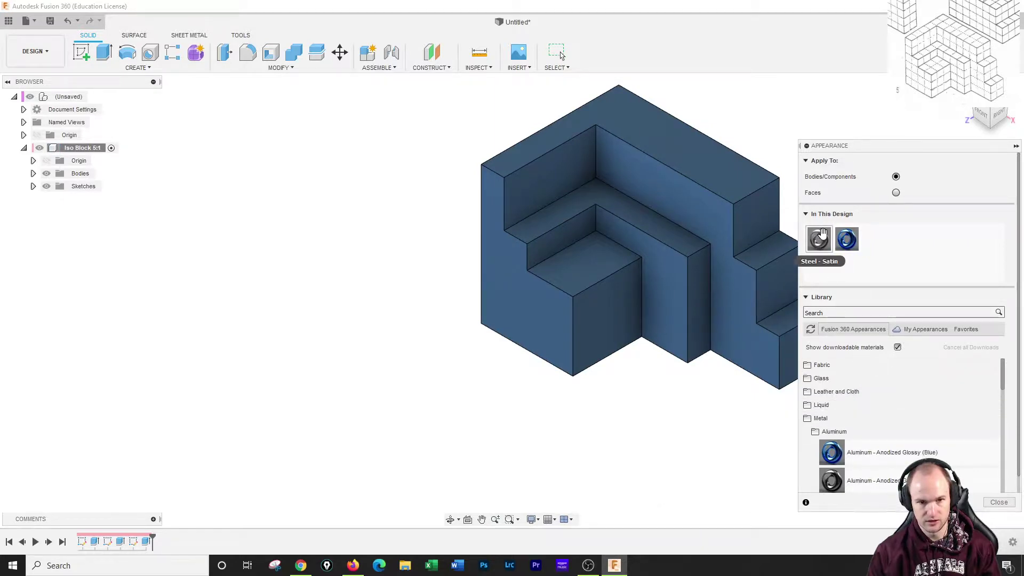
- Try to unassign and delete the Steel - Satin appearance from the design, or replace it with the blue anodized one
{"action": "right_click", "coordinate": [819, 236]}
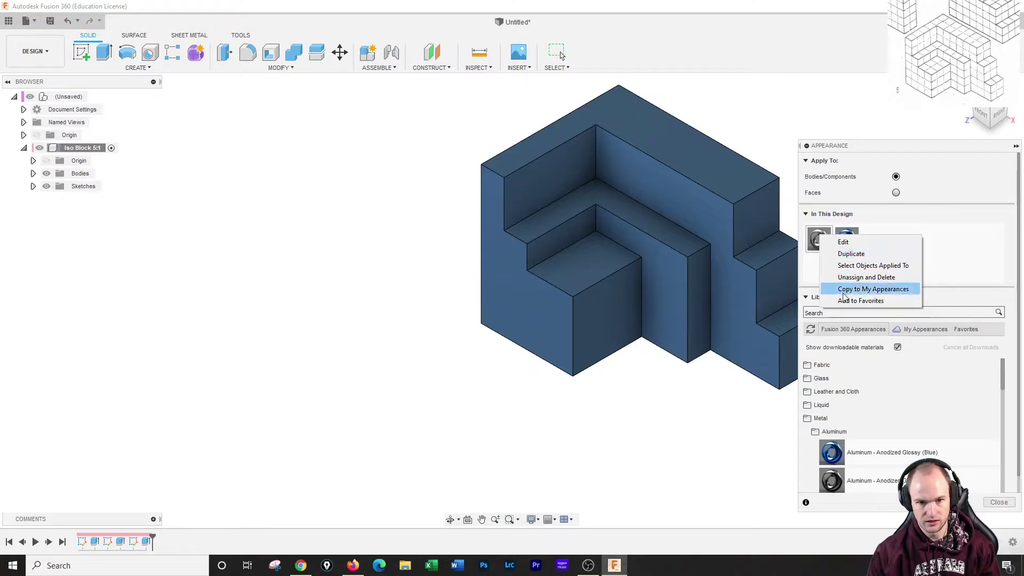
{"action": "left_click", "coordinate": [846, 277]}
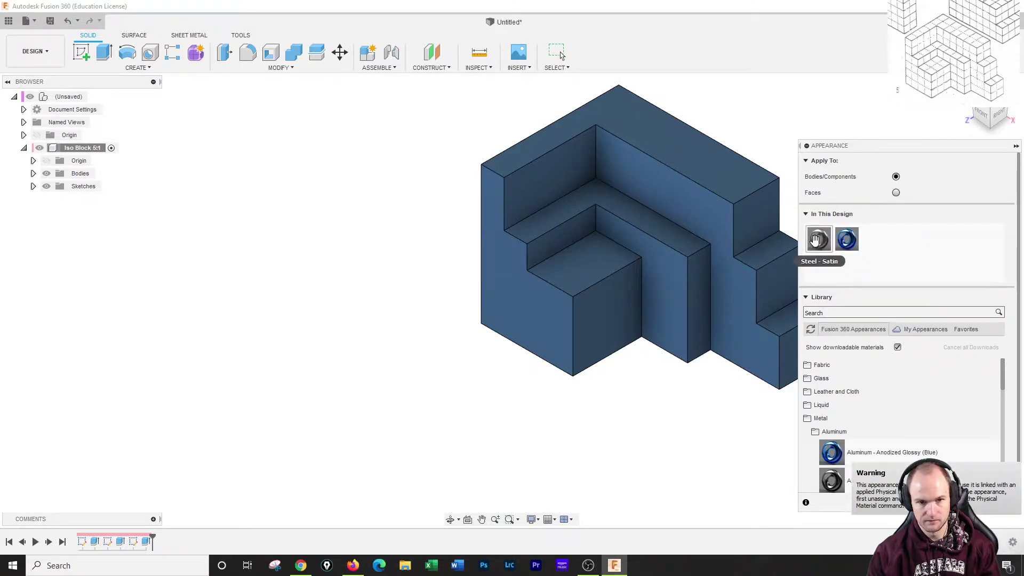
{"action": "right_click", "coordinate": [817, 240]}
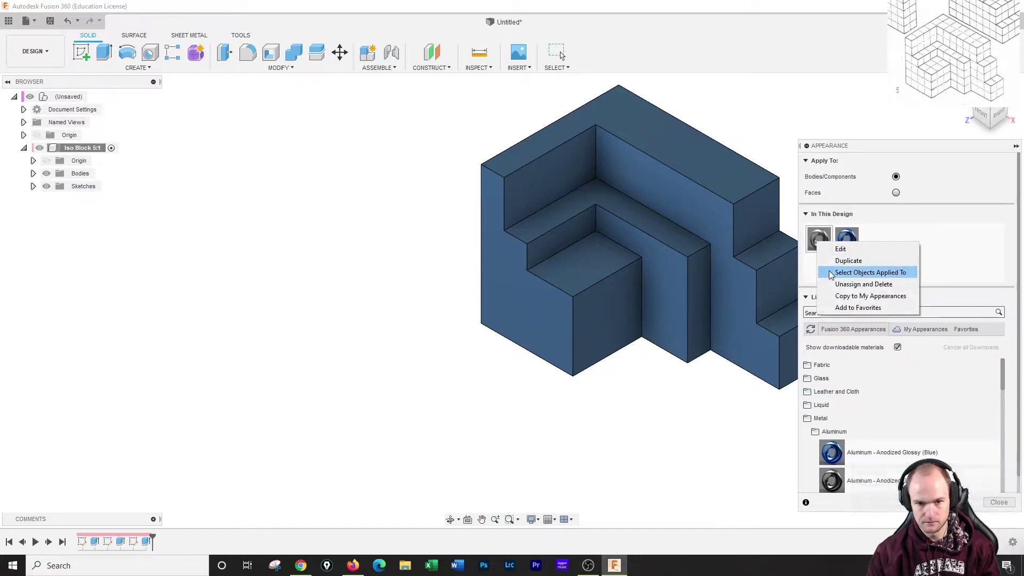
{"action": "left_click", "coordinate": [855, 237]}
{"action": "left_click_drag", "start_coordinate": [848, 235], "coordinate": [810, 239]}
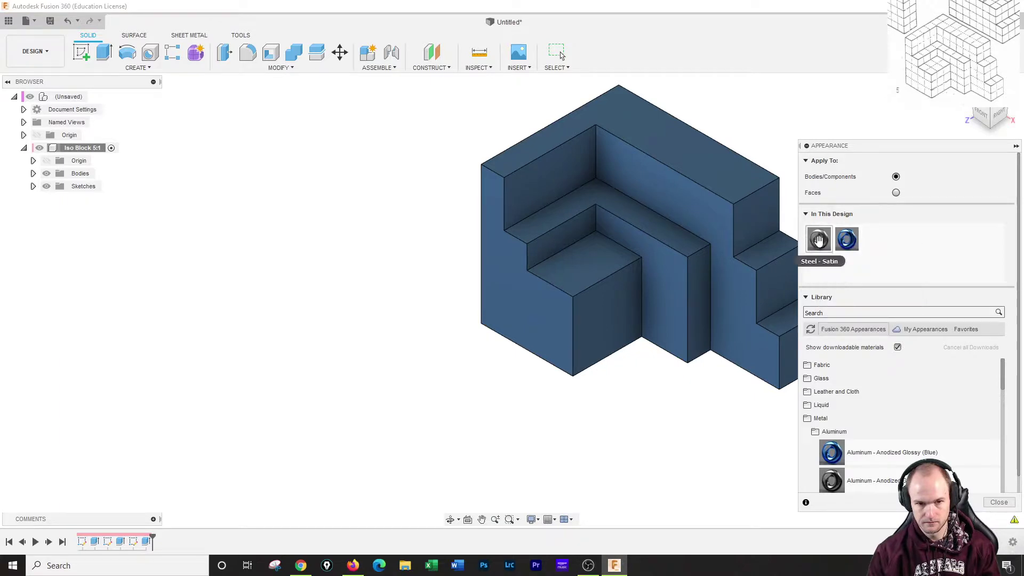
- Apply the Aluminum - Anodized Rough (Red) appearance from the library to the whole block
{"action": "scroll", "coordinate": [898, 389], "scroll_direction": "down", "scroll_amount": 3}
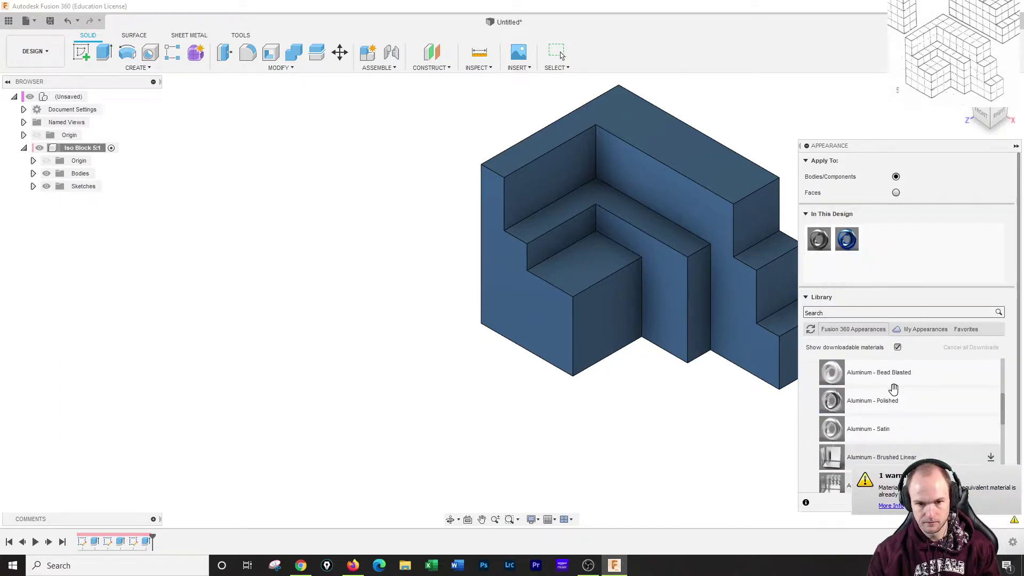
{"action": "left_click_drag", "start_coordinate": [832, 429], "coordinate": [722, 293]}
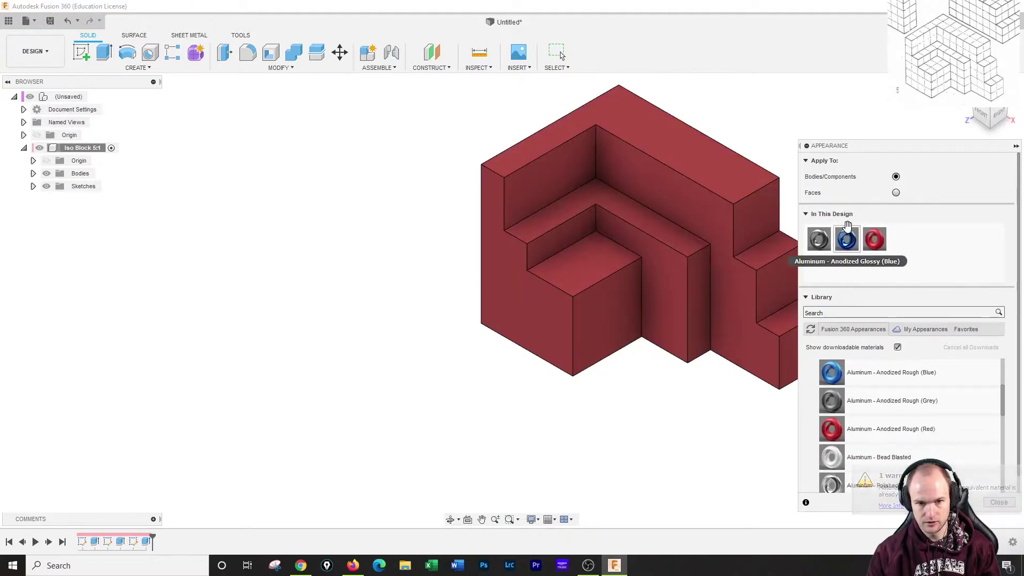
- Try to apply the Aluminum - Brushed Radial and Aluminum - Brushed Linear library appearances to the block
{"action": "scroll", "coordinate": [837, 411], "scroll_direction": "down", "scroll_amount": 3}
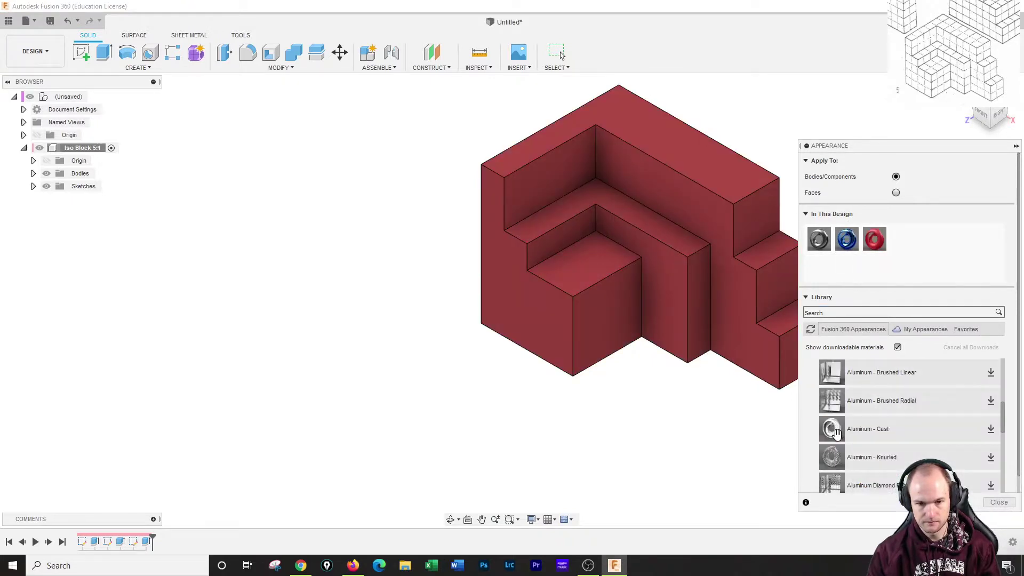
{"action": "mouse_move", "coordinate": [824, 405]}
{"action": "left_mouse_down"}
{"action": "mouse_move", "coordinate": [731, 245]}
{"action": "mouse_move", "coordinate": [792, 421]}
{"action": "left_mouse_up"}
{"action": "mouse_move", "coordinate": [834, 373]}
{"action": "left_mouse_down"}
{"action": "mouse_move", "coordinate": [868, 373]}
{"action": "mouse_move", "coordinate": [912, 238]}
{"action": "mouse_move", "coordinate": [705, 191]}
{"action": "mouse_move", "coordinate": [683, 205]}
{"action": "left_mouse_up"}
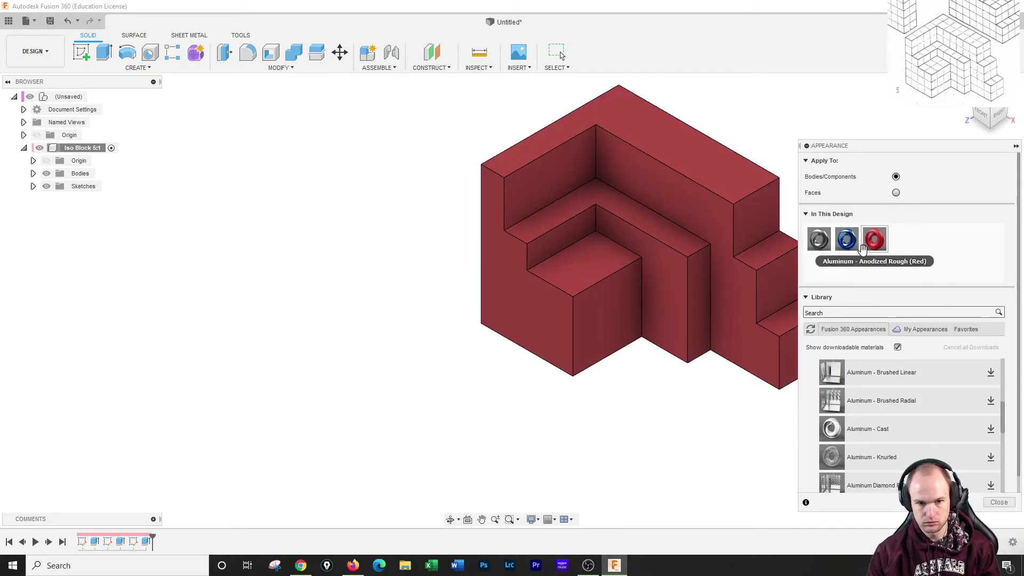
- Edit the Aluminum - Anodized Rough (Red) appearance in this design, lightening its colour to pink with RGB 238, 175, 175
{"action": "right_click", "coordinate": [870, 252]}
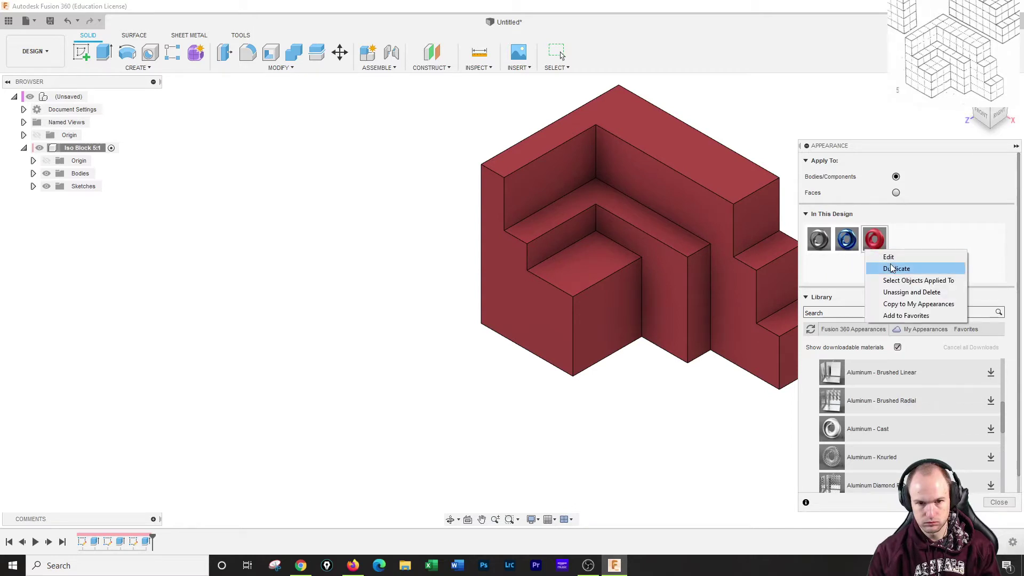
{"action": "left_click", "coordinate": [888, 257]}
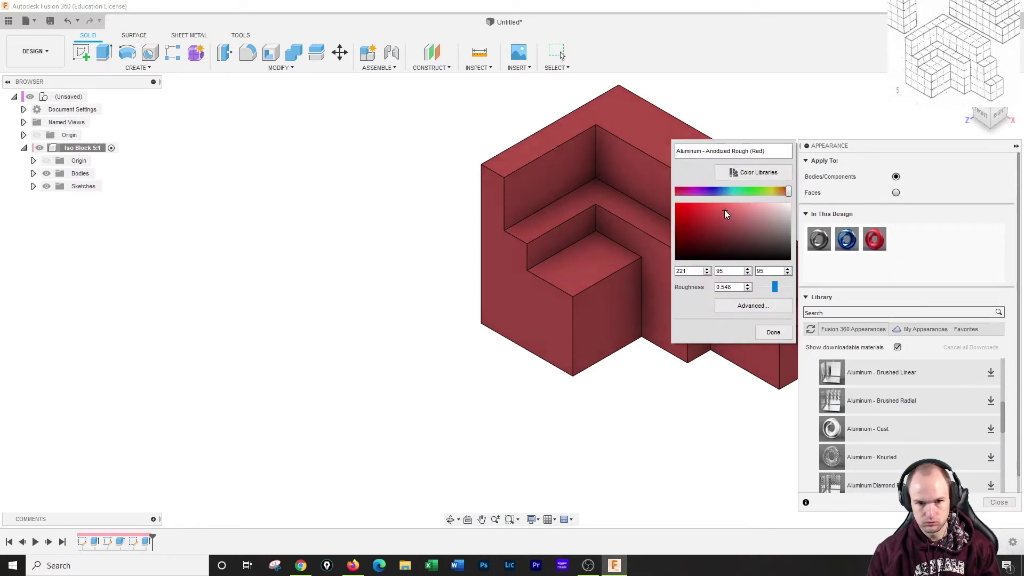
{"action": "left_click_drag", "start_coordinate": [726, 214], "coordinate": [761, 209]}
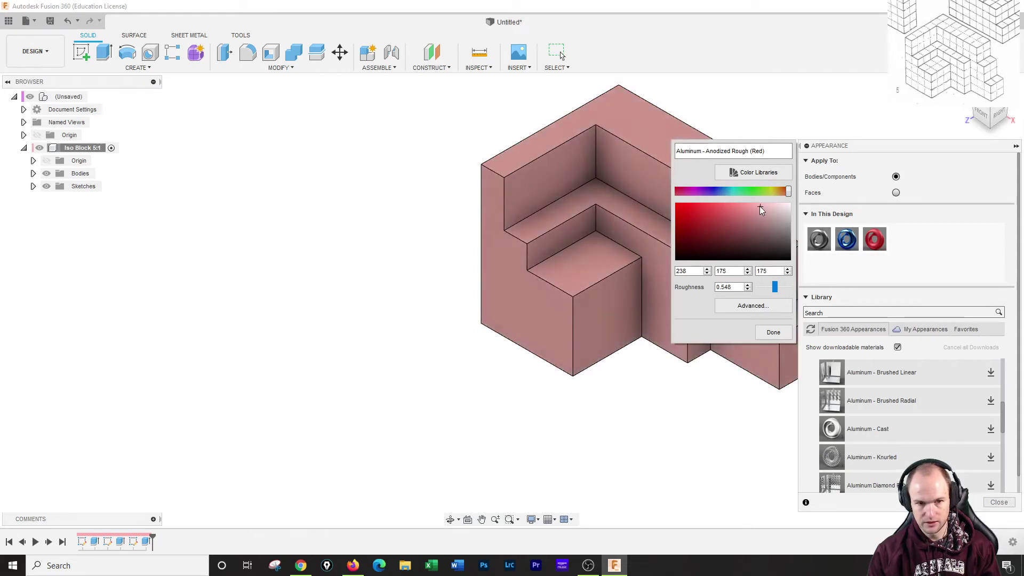
{"action": "left_click", "coordinate": [773, 332]}
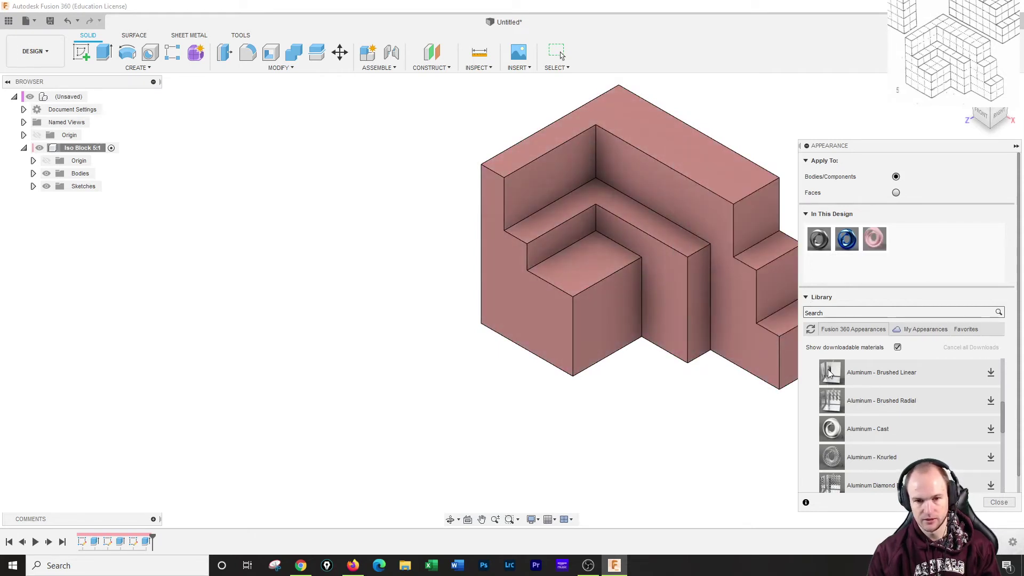